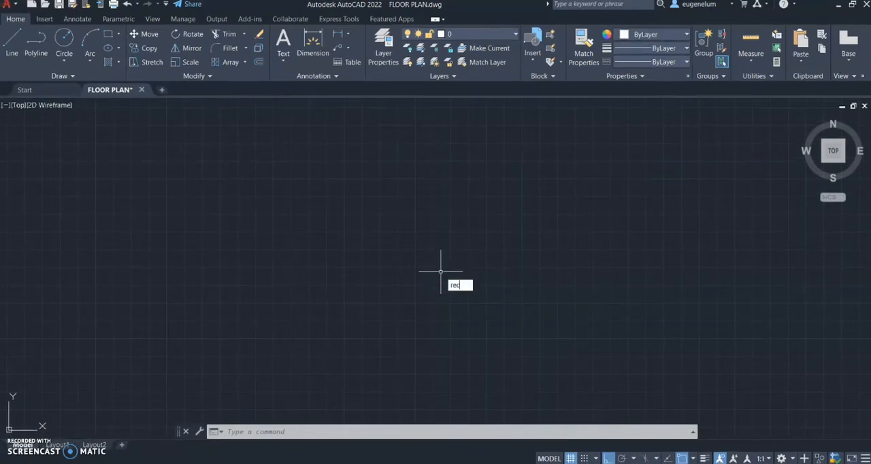
Draw a 1000 by 800 rectangle as the outer wall outline of the floor plan
key("Return")
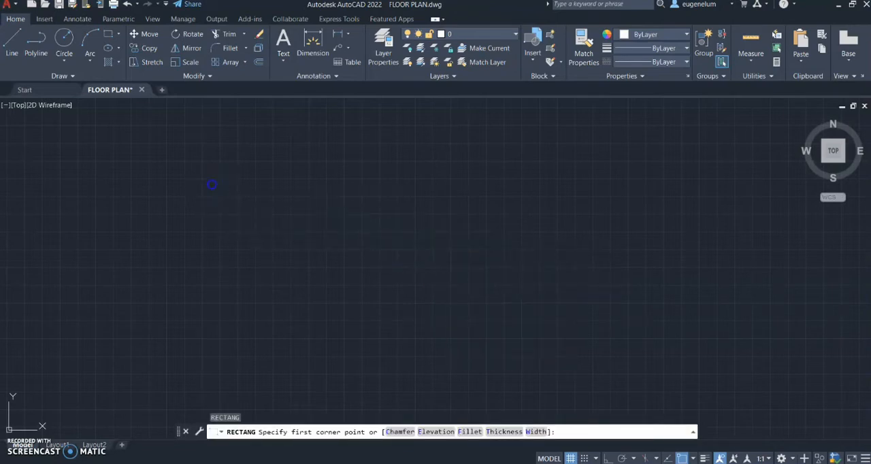
left_click(212, 185)
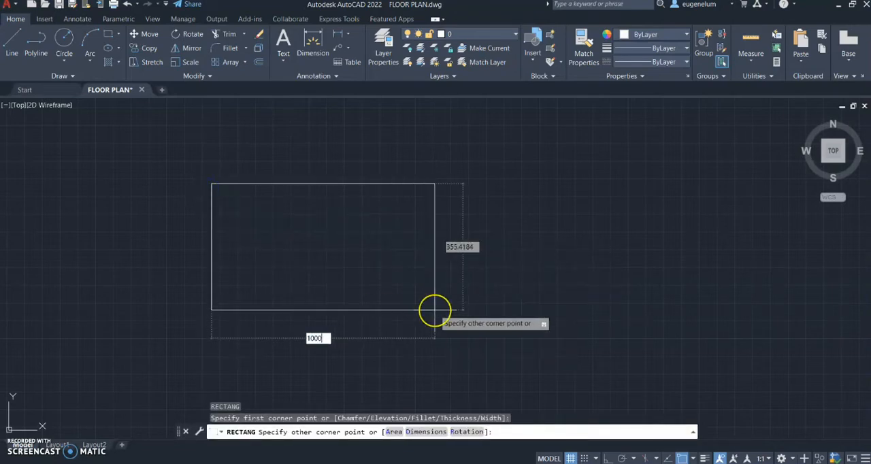
key("Tab")
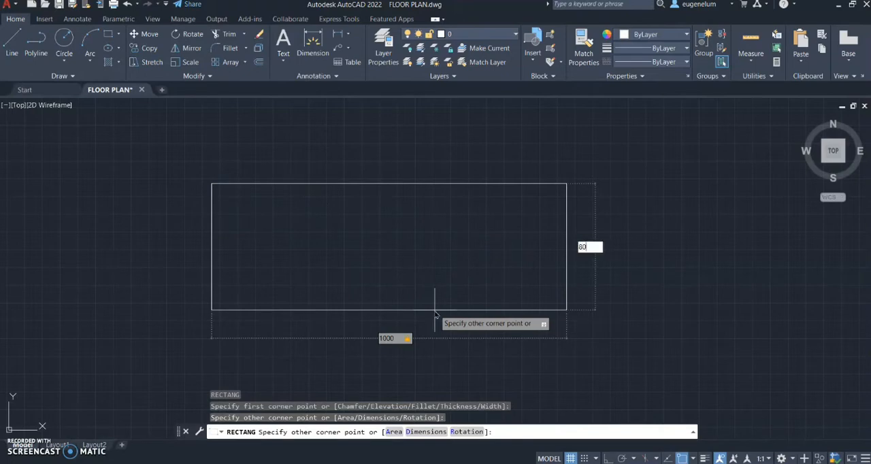
key("Return")
Offset the rectangle inward by 20 to form the outer wall thickness
scroll(435, 311, "up", 1)
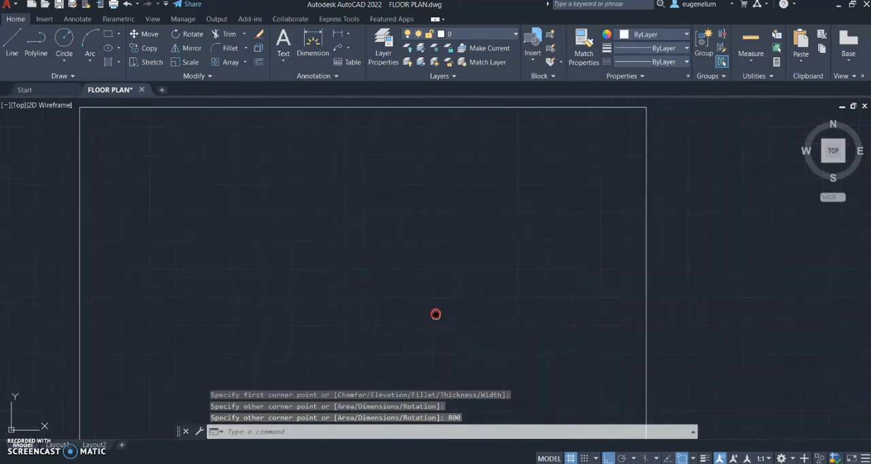
middle_click_drag(436, 314, 478, 257)
scroll(430, 256, "down", 1)
type("o")
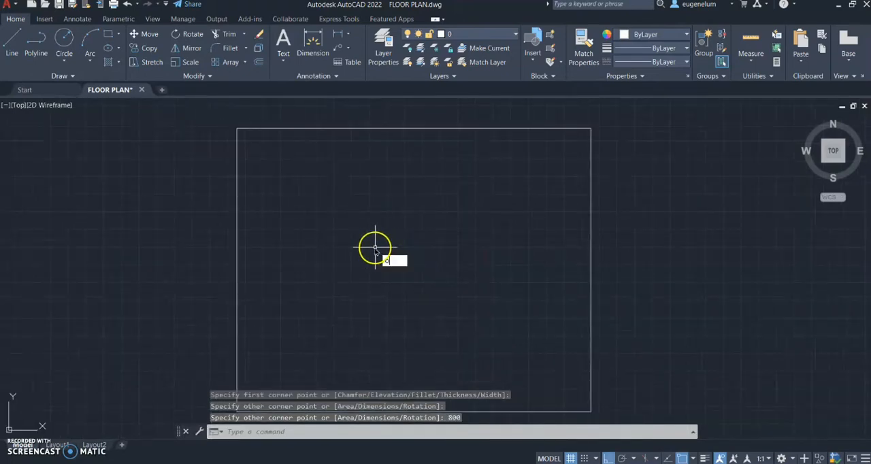
type("f")
key("Return")
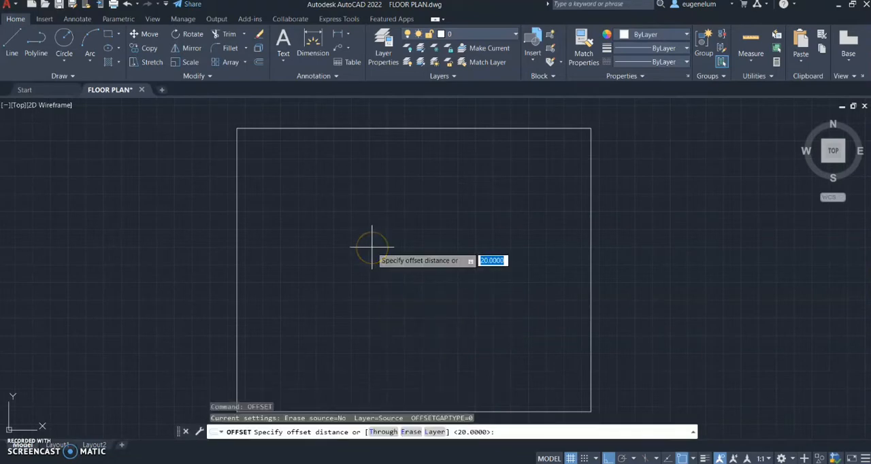
key("Return")
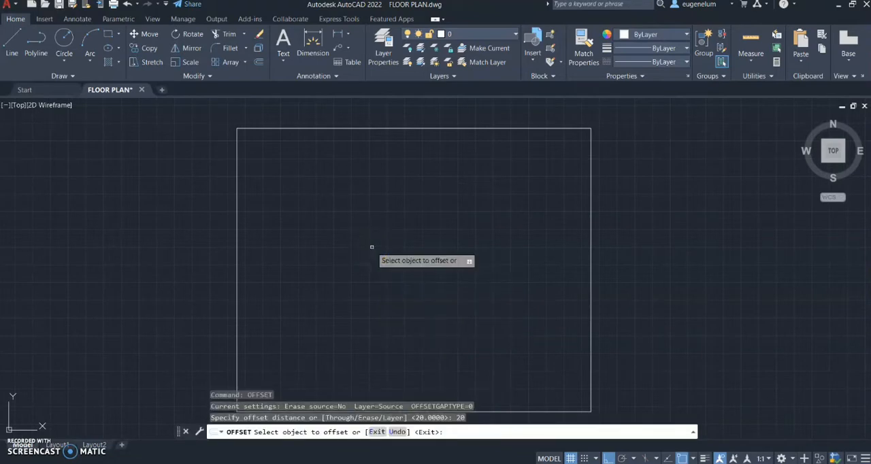
left_click(236, 264)
left_click(258, 260)
key("Return")
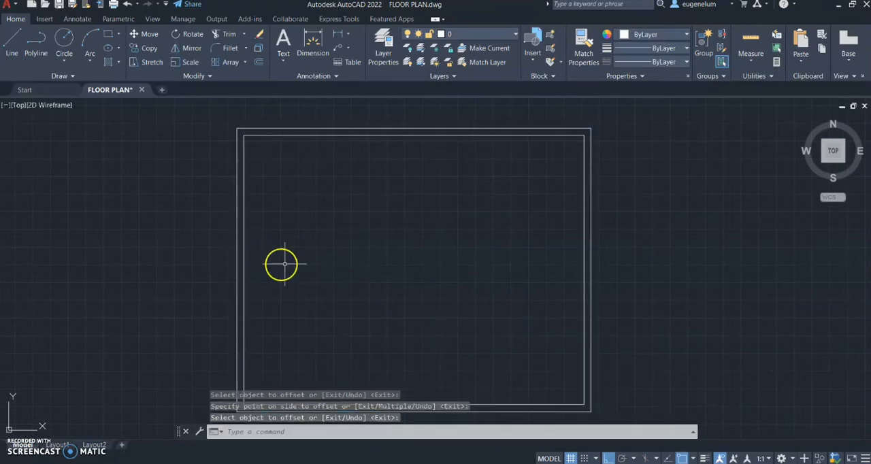
Draw the upper-left room's wall lines, starting 500 along the inner top wall from its left corner, going 300 down and 500 left
scroll(284, 262, "down", 3)
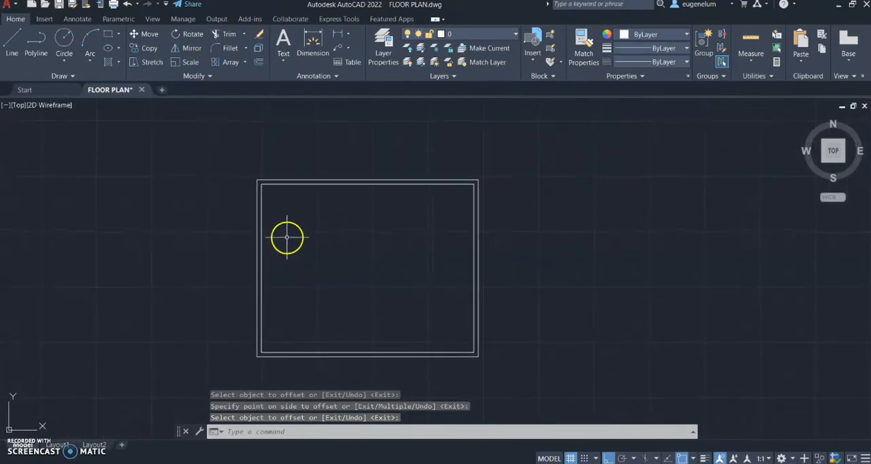
scroll(284, 211, "up", 5)
type("L")
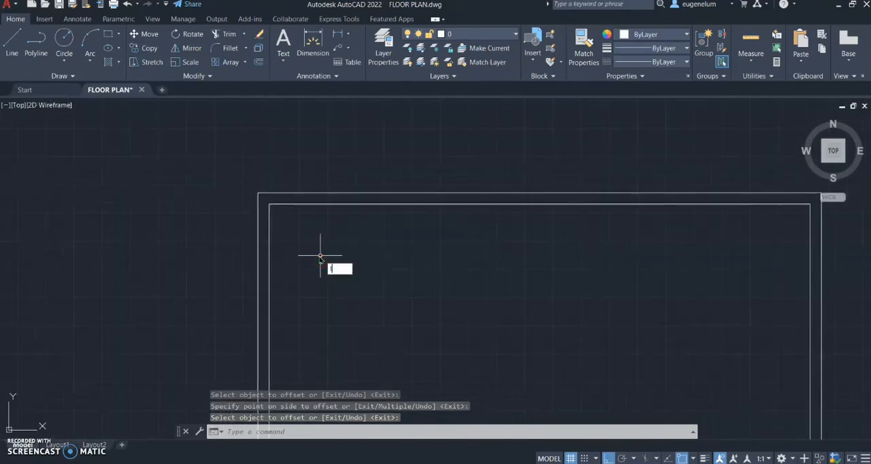
key("Return")
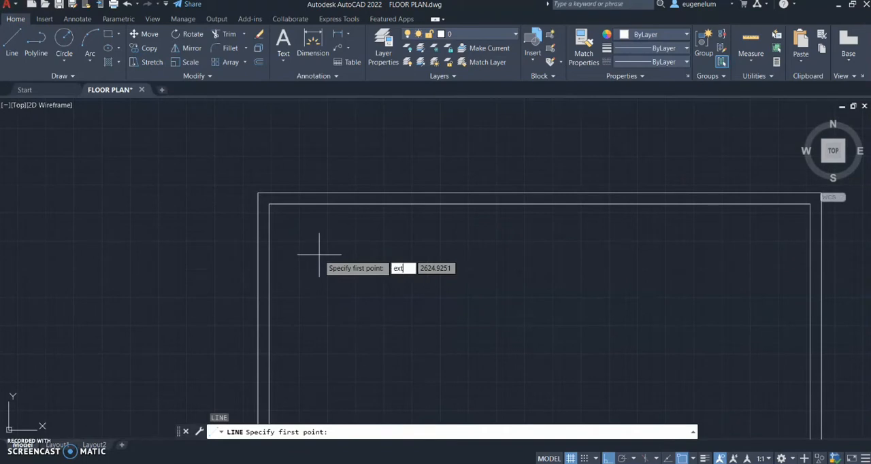
type("ext")
key("Return")
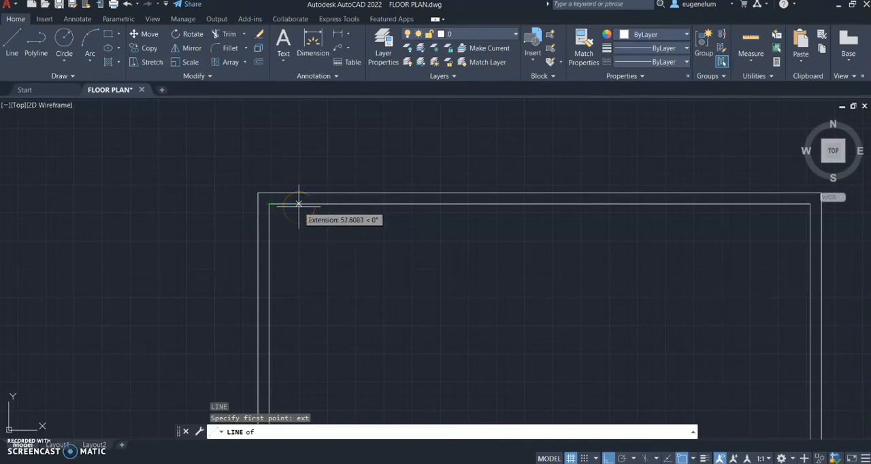
key("Return")
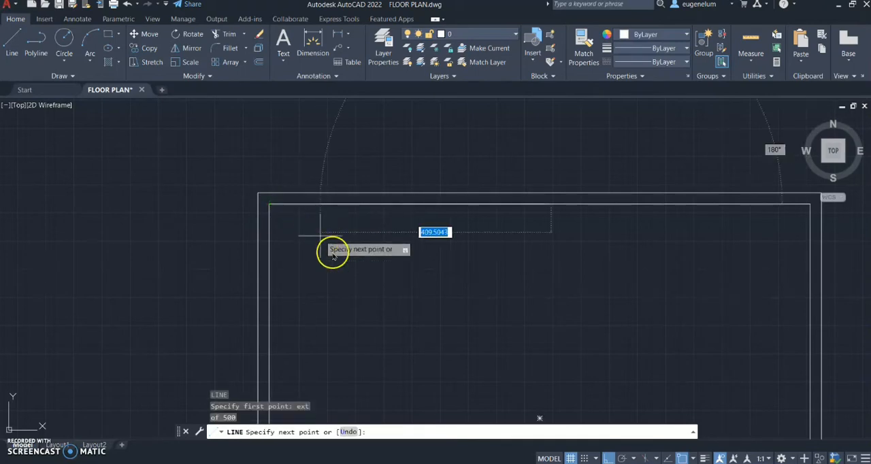
type("300")
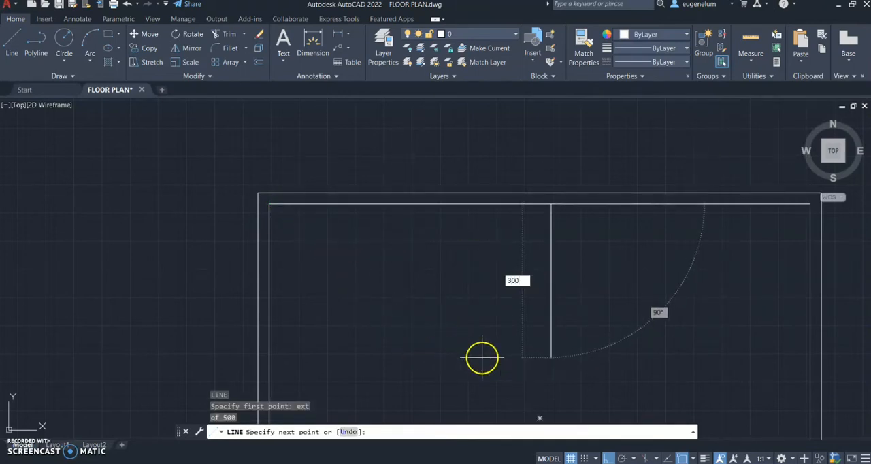
key("Return")
type("5")
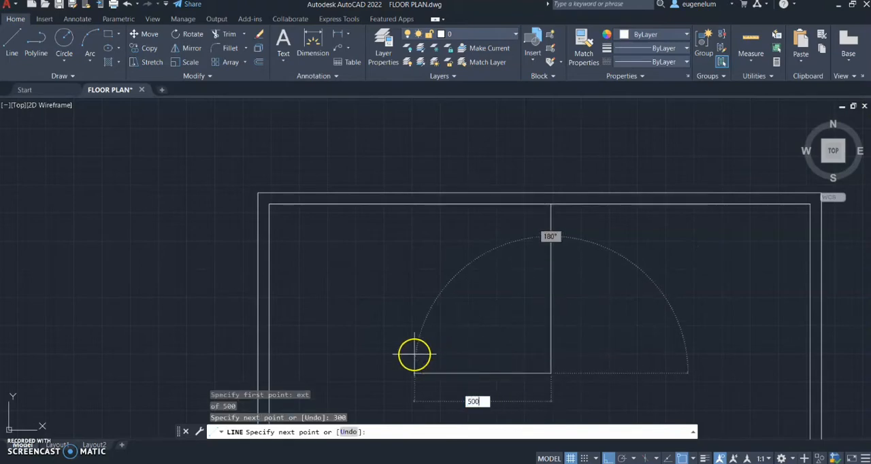
type("00")
key("Return")
key("Return")
Draw the upper-right room's wall lines, starting 300 from the inner top-right corner along the top wall, going 300 down and 300 right
mouse_move(652, 284)
middle_mouse_down()
mouse_move(537, 295)
mouse_move(499, 283)
middle_mouse_up()
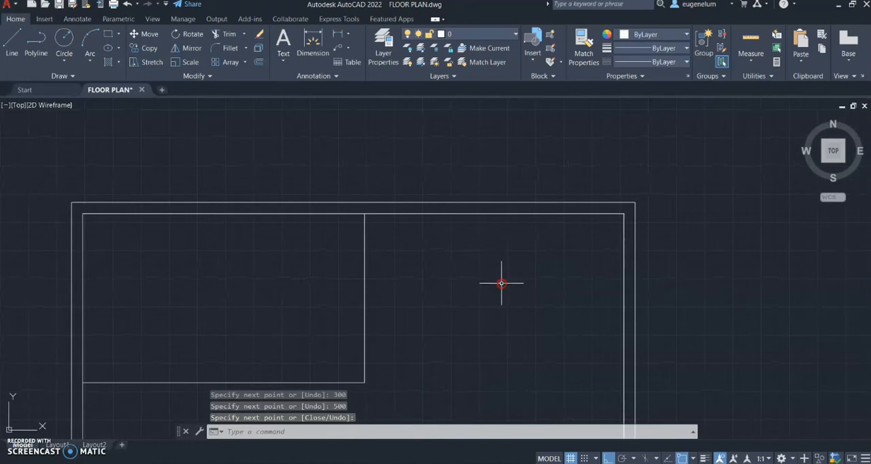
type("l")
key("Return")
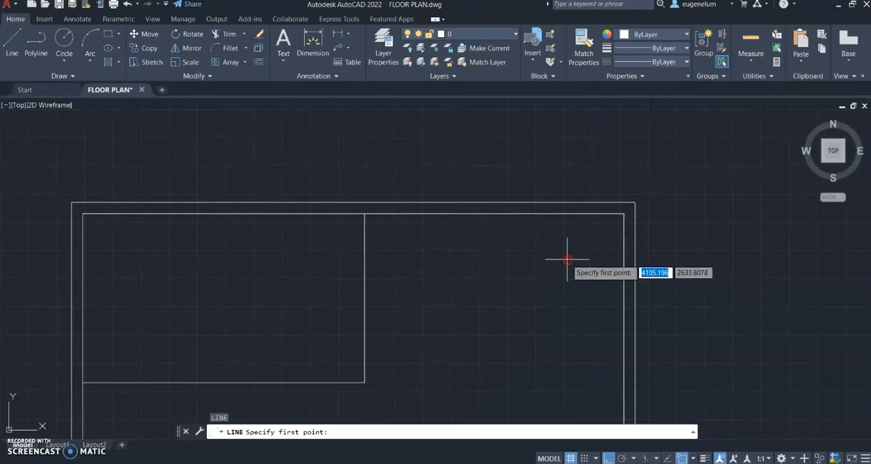
type("ext")
key("Return")
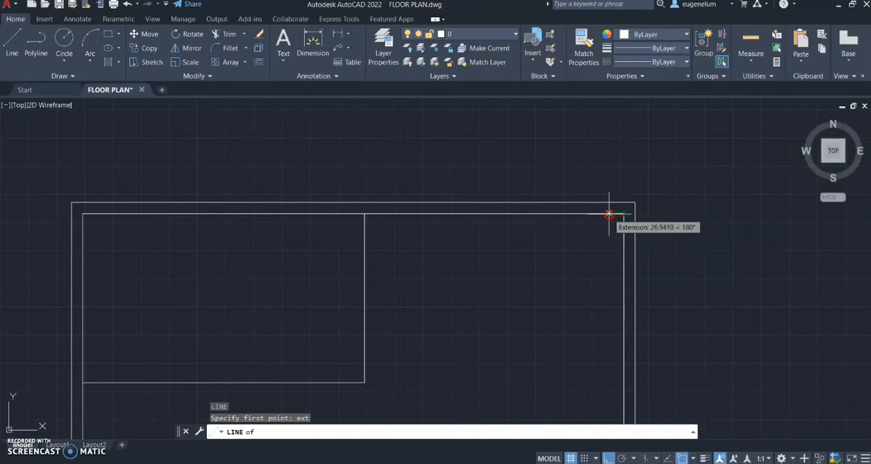
type("300")
key("Return")
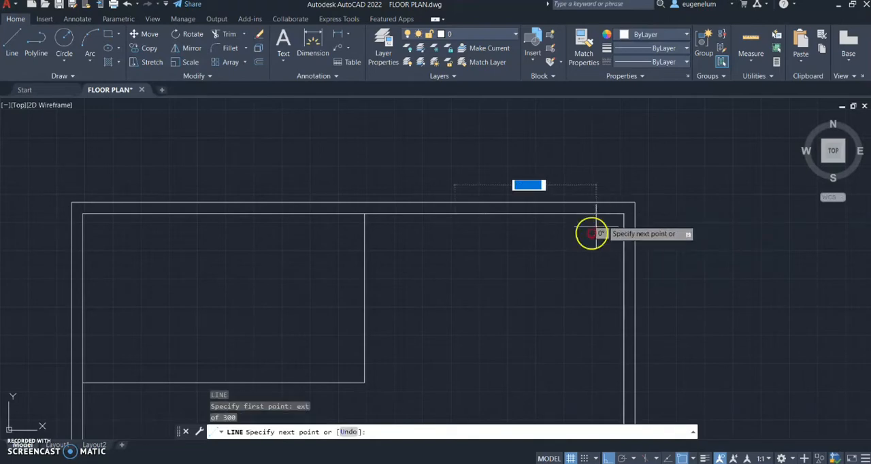
type("300")
key("Return")
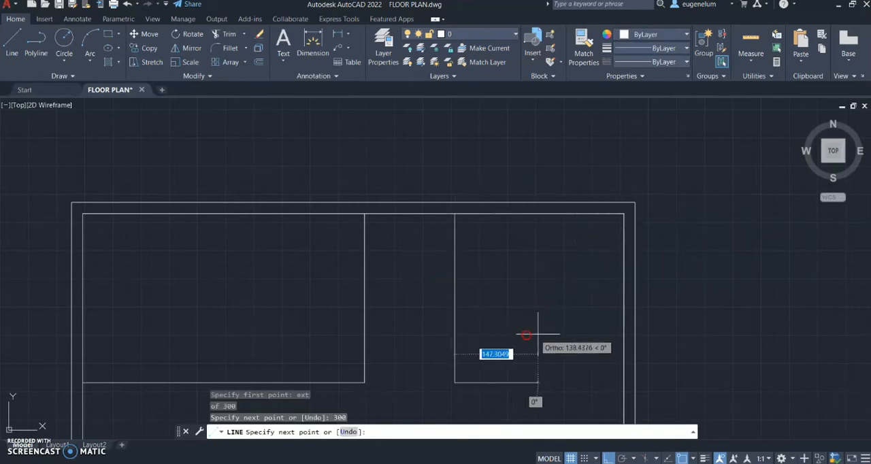
type("300")
key("Return")
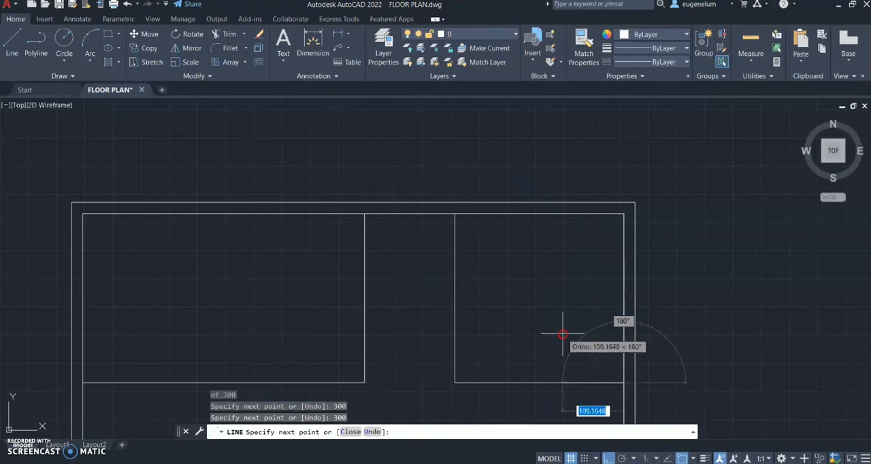
key("Return")
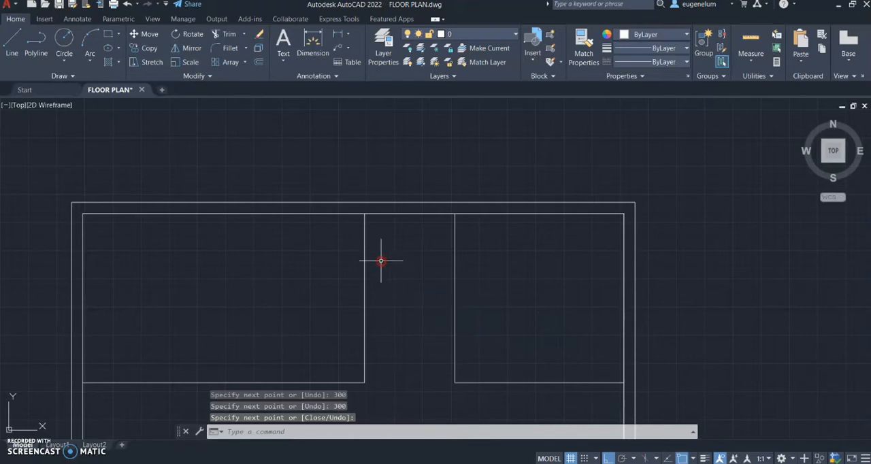
Draw a 160 line rightward between the two upper rooms, starting 200 down the left room's vertical wall from its top end
type("l")
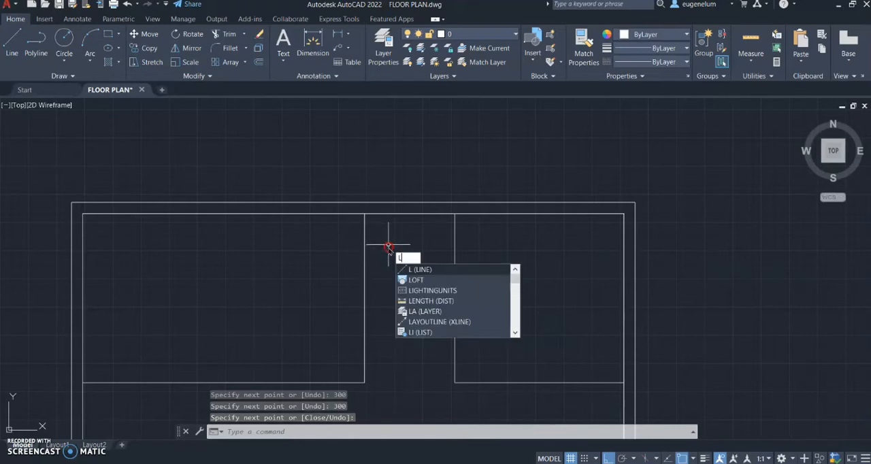
key("Return")
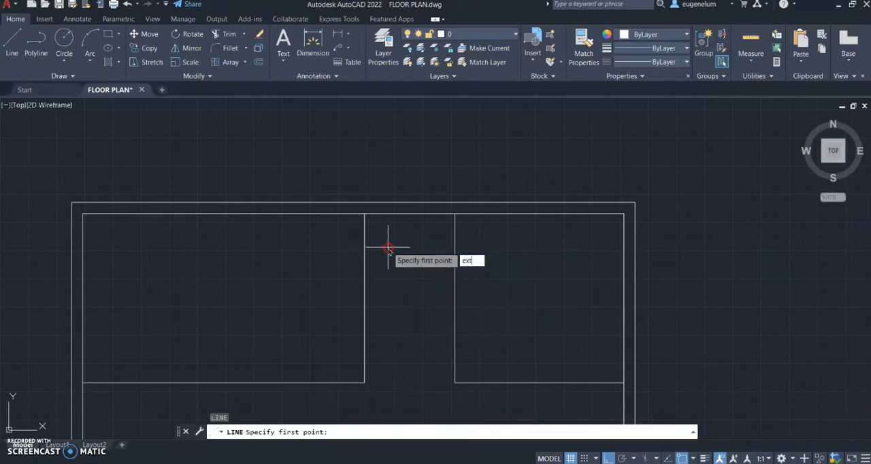
type("ext")
key("Return")
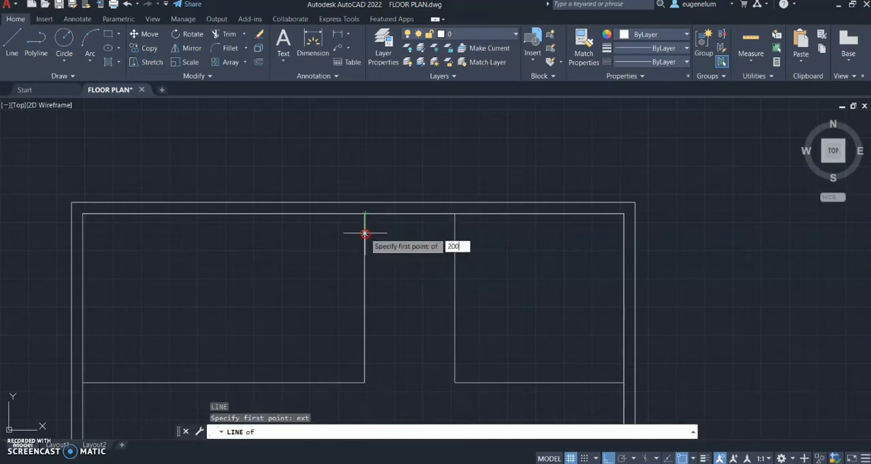
key("Return")
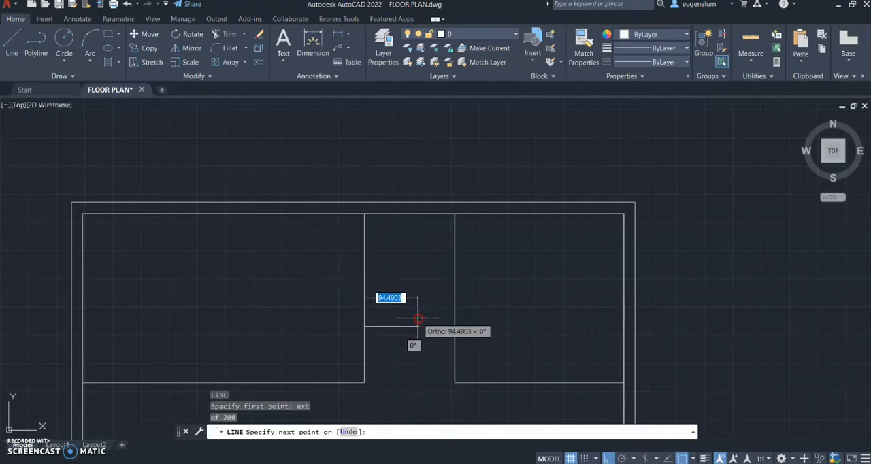
type("160")
key("Return")
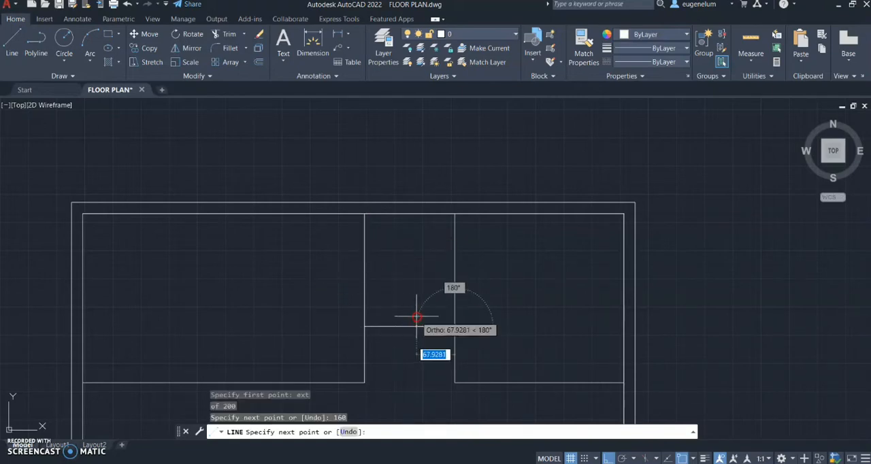
key("Return")
Draw the lower-right room's wall lines, starting 400 from the inner bottom-right corner along the bottom wall, going 300 up and 400 right
middle_click_drag(404, 310, 361, 211)
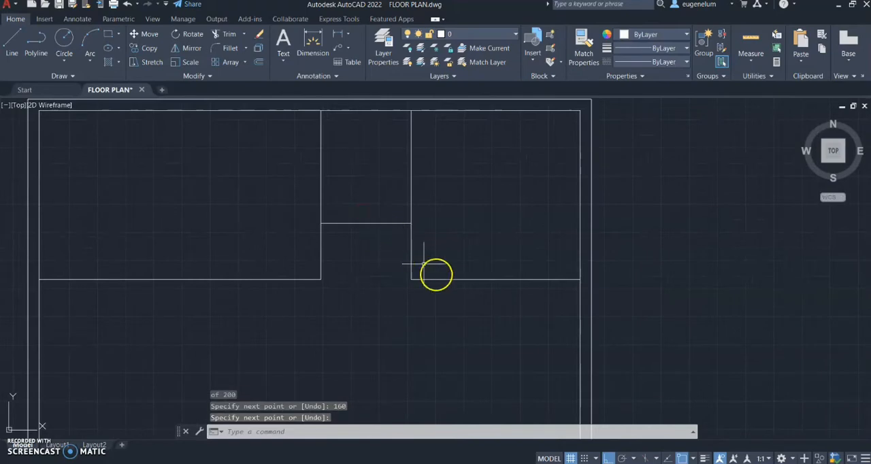
mouse_move(475, 314)
middle_mouse_down()
mouse_move(424, 238)
mouse_move(467, 282)
mouse_move(486, 171)
middle_mouse_up()
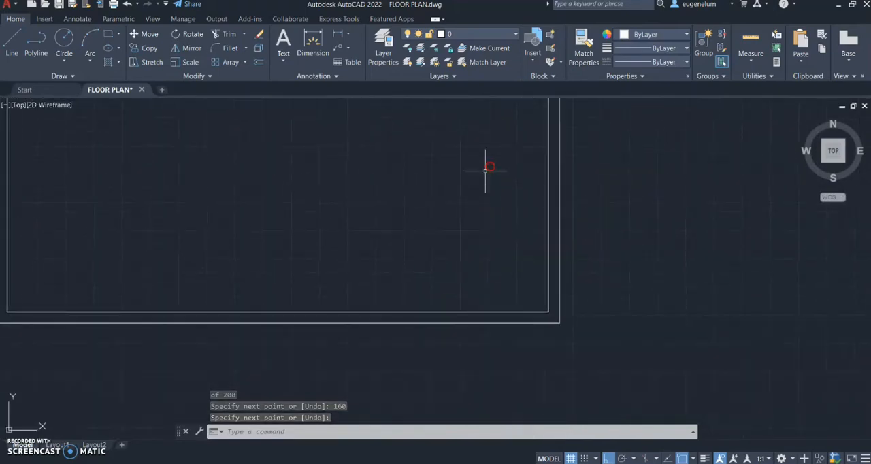
key("Return")
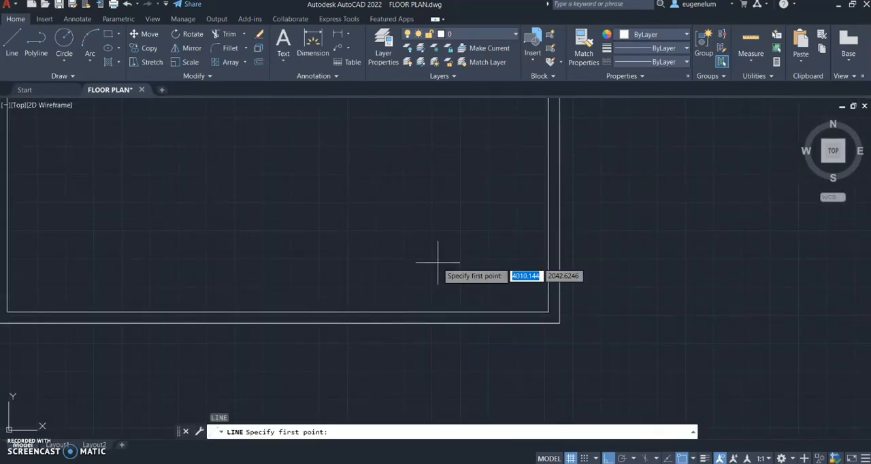
type("ext")
key("Return")
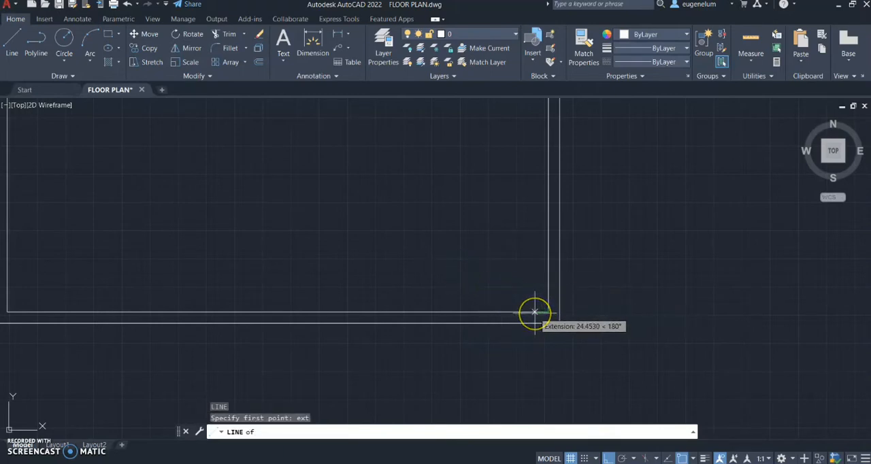
type("400")
key("Return")
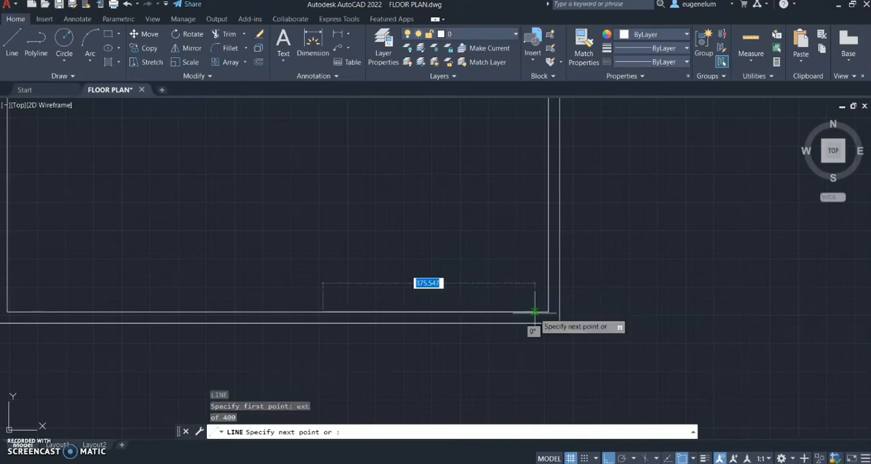
type("3")
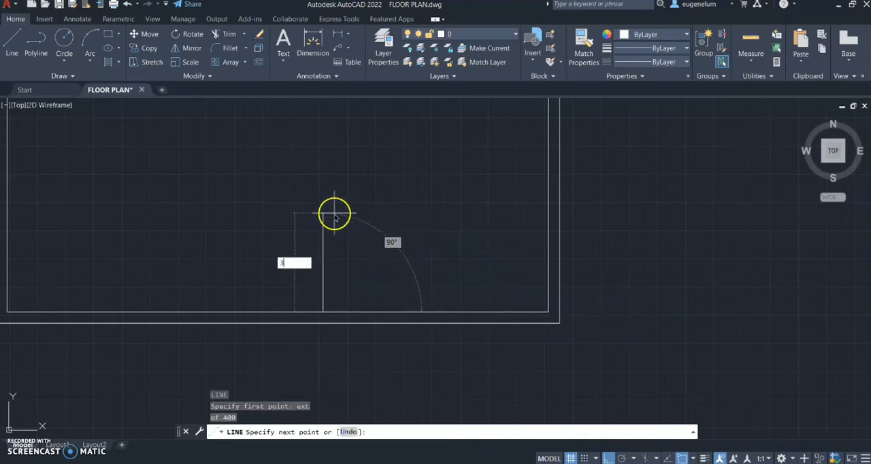
type("00")
key("Return")
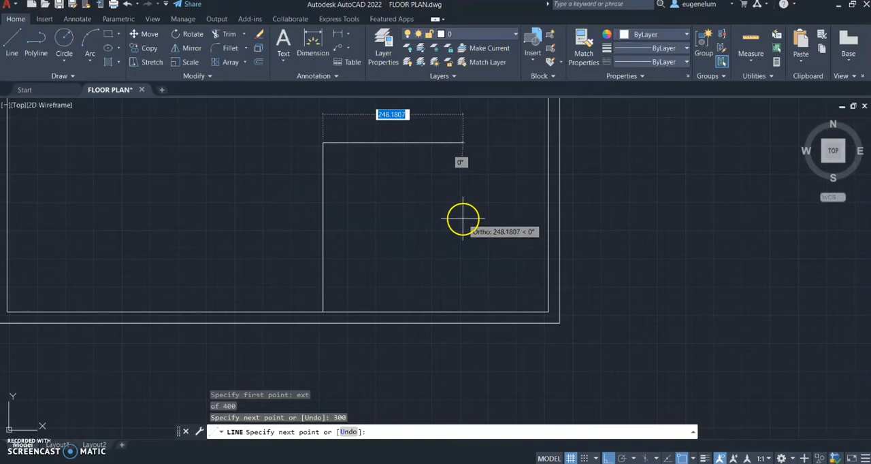
type("400")
key("Return")
key("Return")
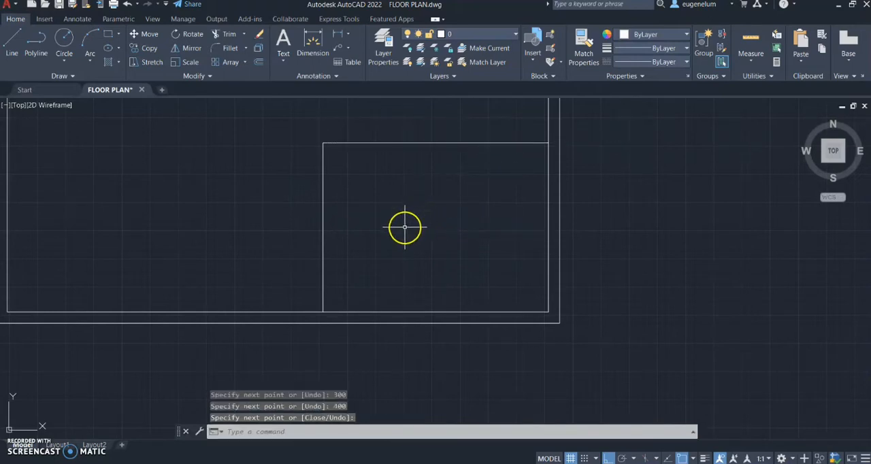
Offset the lower-right room's top and left wall lines 10 toward the inside of the room
scroll(402, 225, "down", 4)
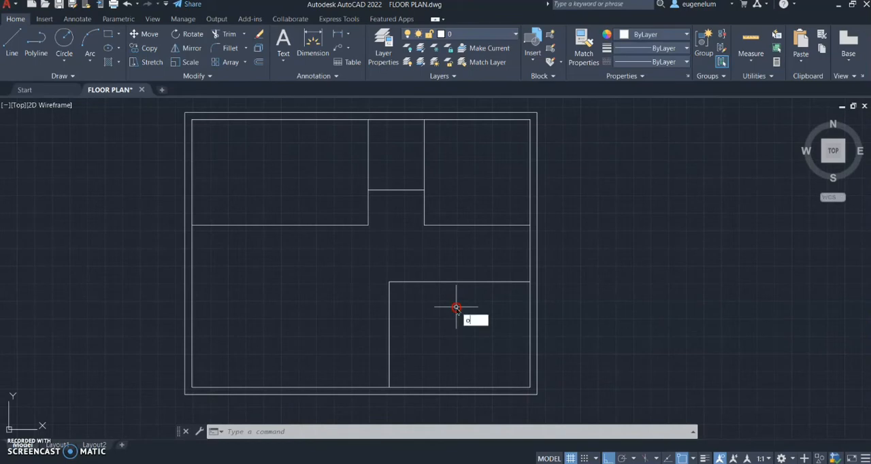
type("ff")
key("Return")
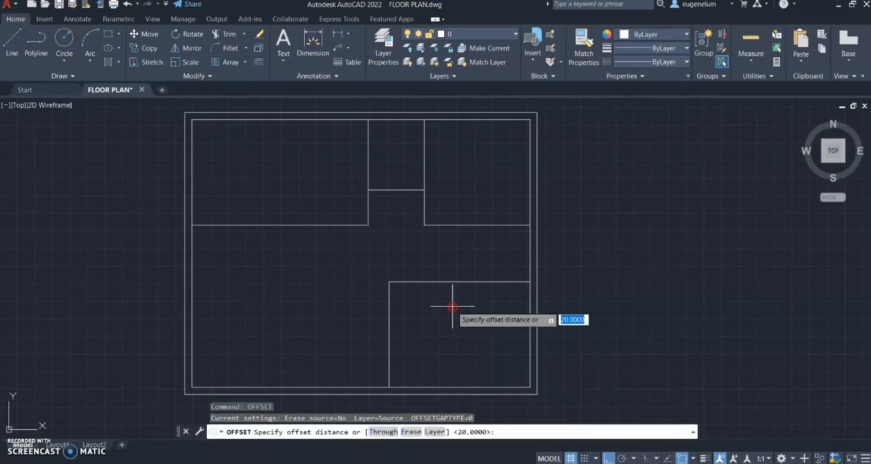
type("10")
key("Return")
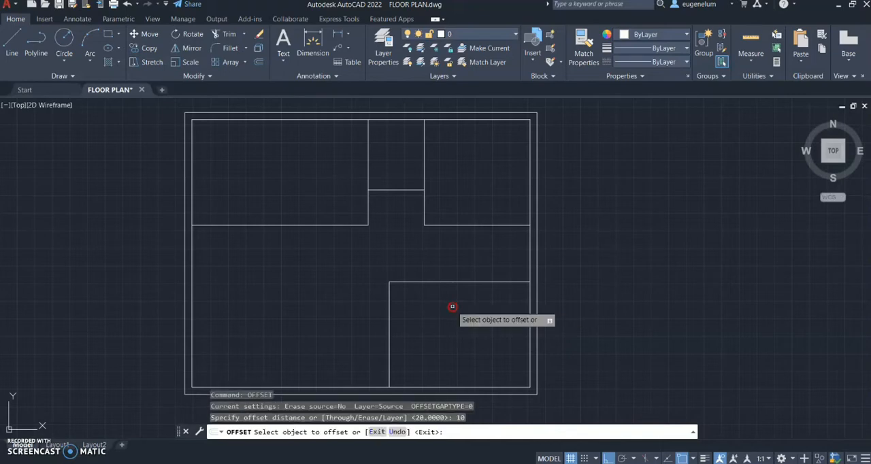
scroll(451, 305, "up", 2)
left_click(435, 269)
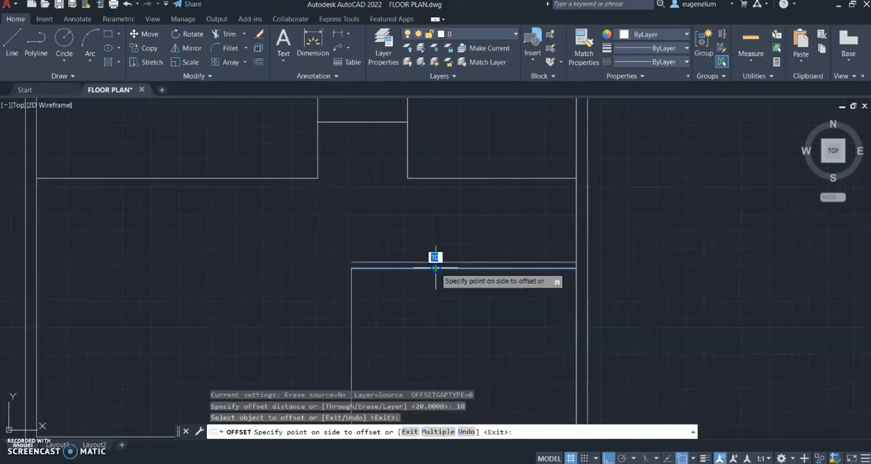
left_click(413, 292)
left_click(353, 296)
left_click(359, 296)
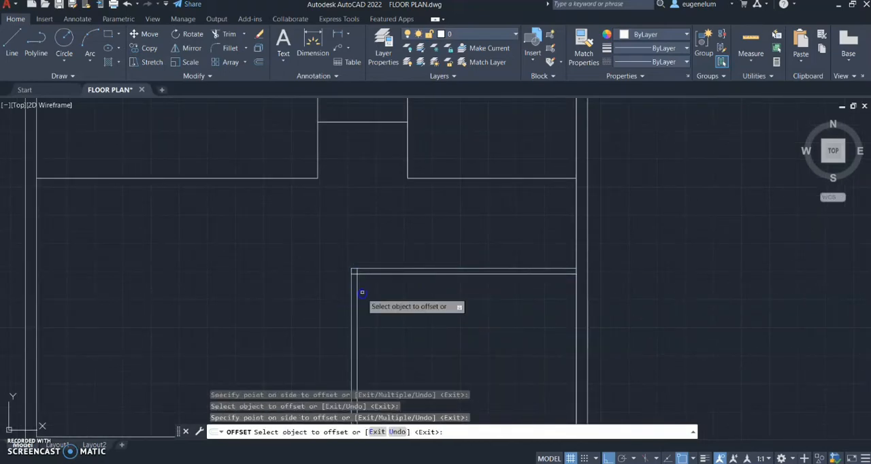
Offset the upper-right room's bottom and left wall lines 10 toward the inside of the room
left_click(448, 178)
left_click(452, 160)
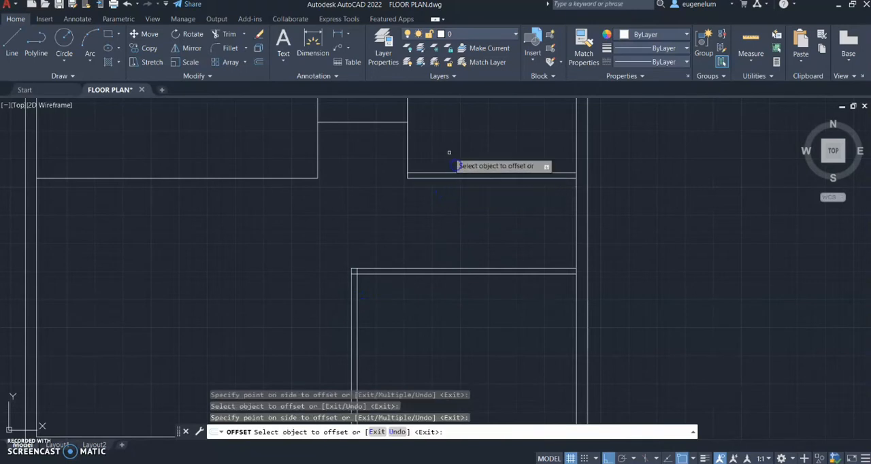
middle_click_drag(451, 153, 481, 259)
left_click(443, 256)
left_click(429, 236)
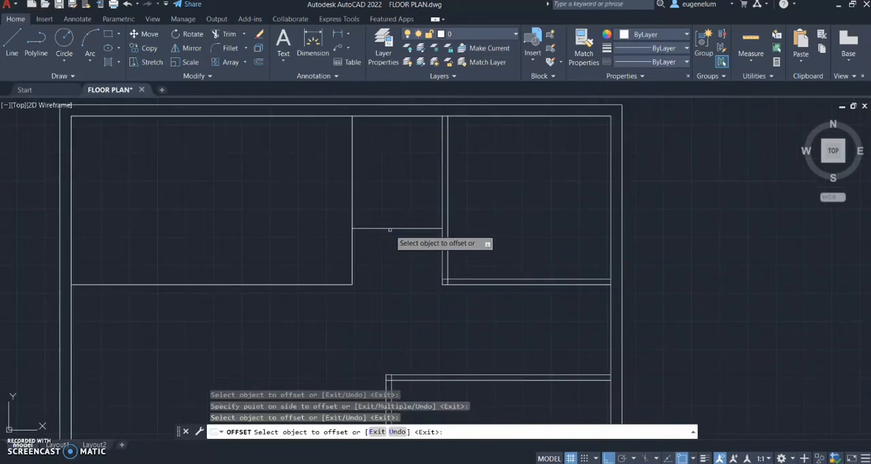
Offset the short line between the upper rooms 10 upward and the upper-left room's right and bottom wall lines 10 inward
left_click(391, 229)
left_click(389, 216)
left_click(353, 220)
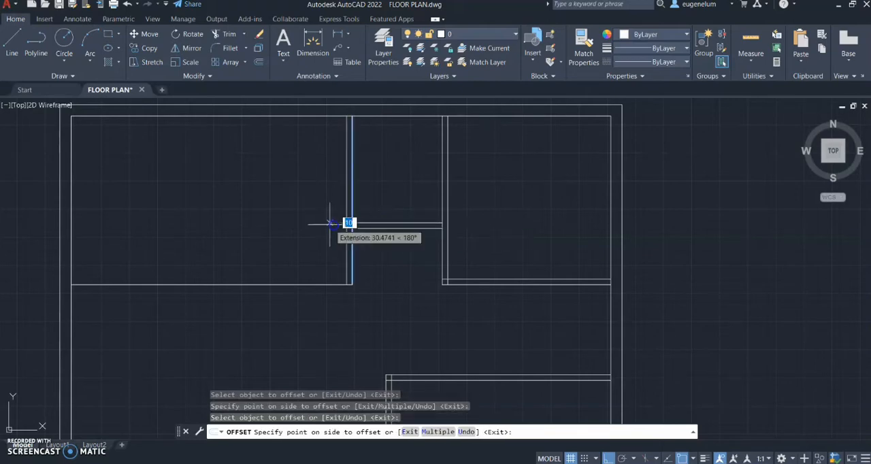
left_click(346, 227)
left_click(292, 284)
left_click(296, 253)
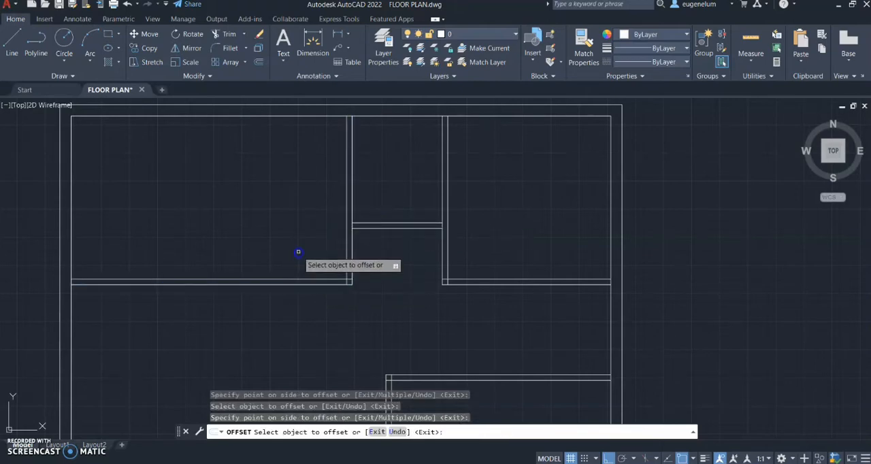
key("Return")
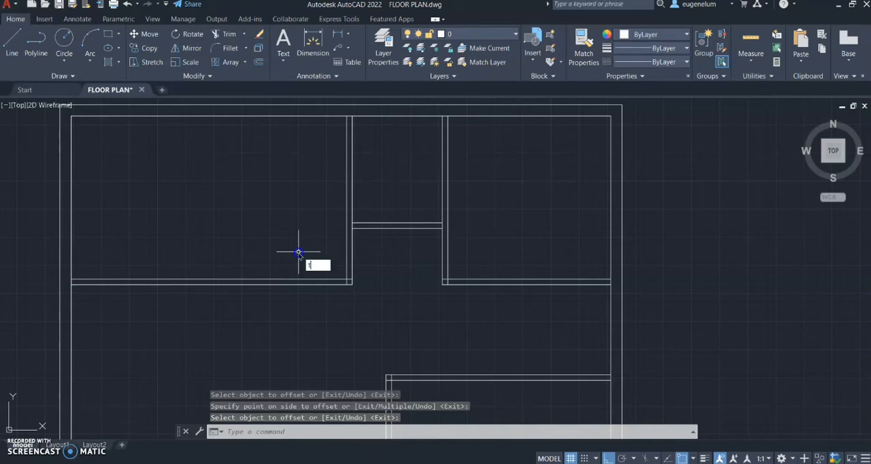
Trim the inner left wall line between the two lines of the upper-left room's bottom partition
type("tr")
key("Return")
scroll(232, 247, "up", 4)
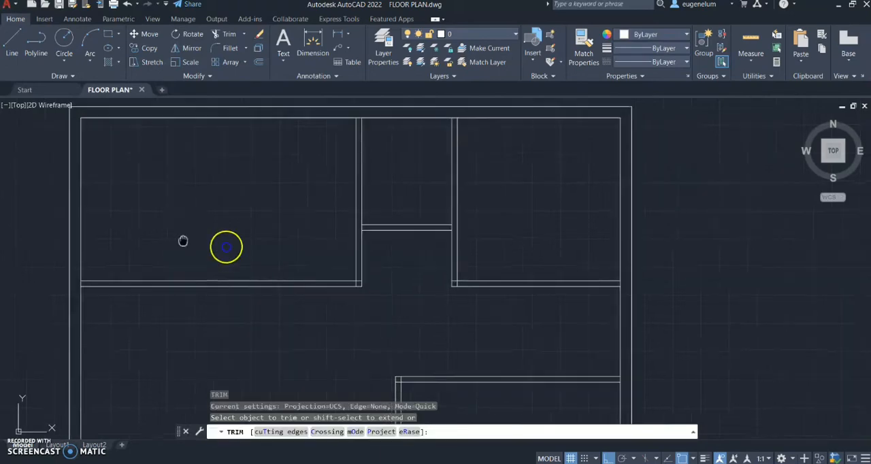
middle_click_drag(223, 272, 326, 251)
scroll(326, 250, "up", 2)
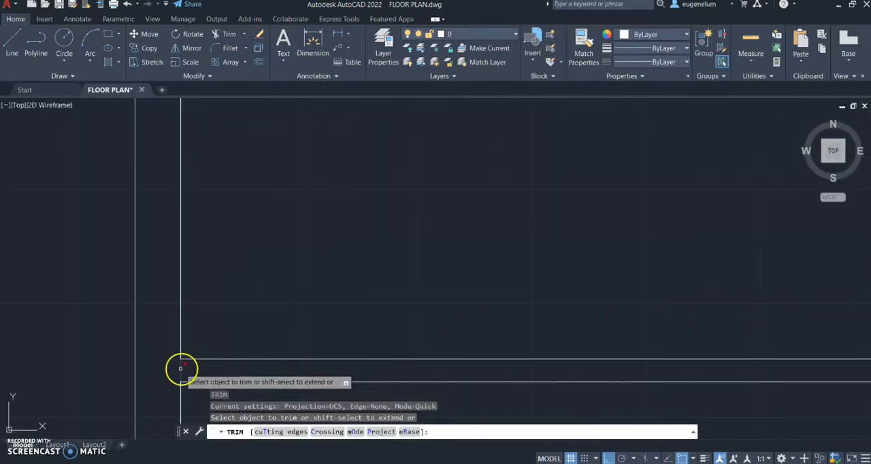
left_click(181, 371)
Trim the inner top wall line where the two vertical partitions of the upper rooms meet it
scroll(284, 191, "down", 2)
middle_click_drag(284, 191, 368, 379)
scroll(355, 233, "down", 2)
scroll(363, 193, "down", 2)
middle_click_drag(362, 193, 186, 238)
scroll(459, 201, "up", 4)
left_click(403, 188)
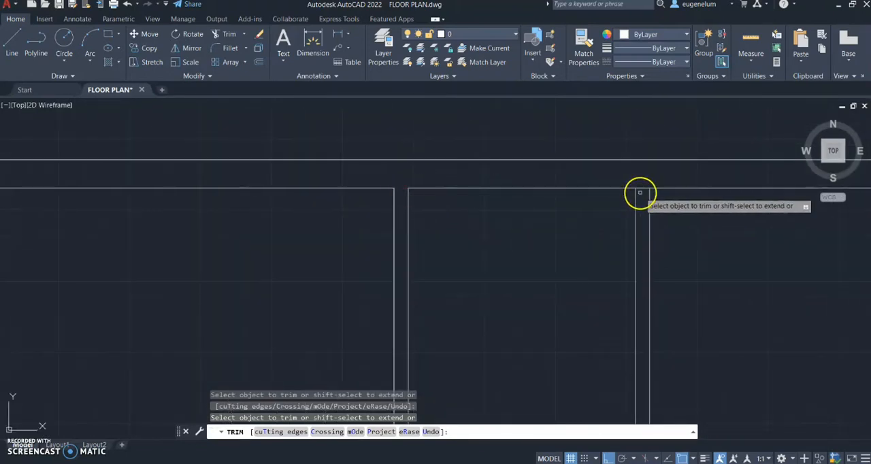
left_click(643, 189)
Trim the vertical partition lines at both ends of the short cross wall between the upper rooms
middle_click_drag(556, 349, 544, 139)
left_click(397, 327)
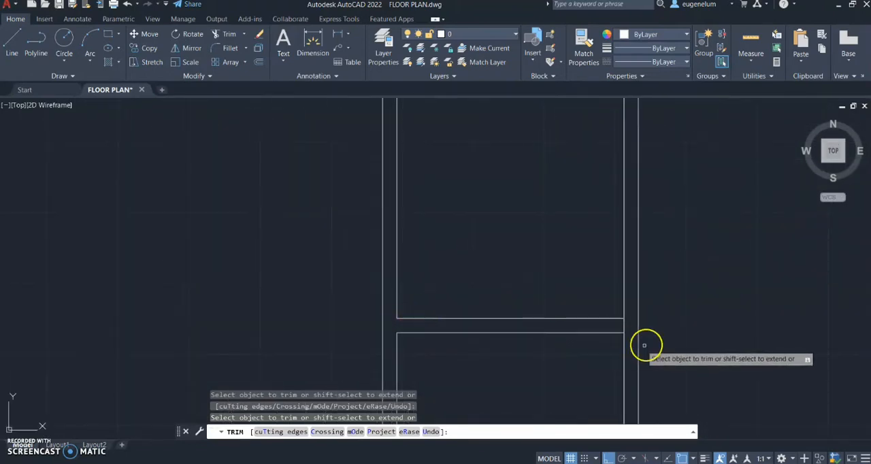
left_click(622, 327)
left_click_drag(622, 328, 626, 327)
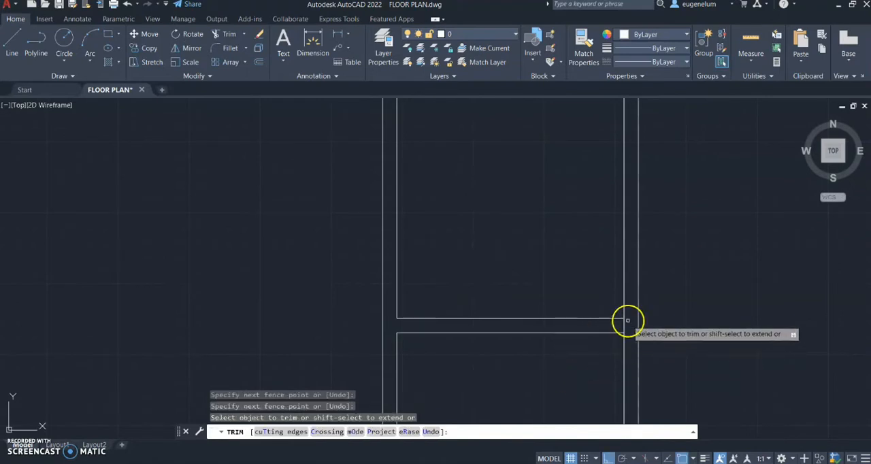
left_click(626, 326)
Trim the overlapping line ends at the upper-left room's lower-right corner and the upper-right room's lower-left corner
middle_click_drag(562, 369, 583, 197)
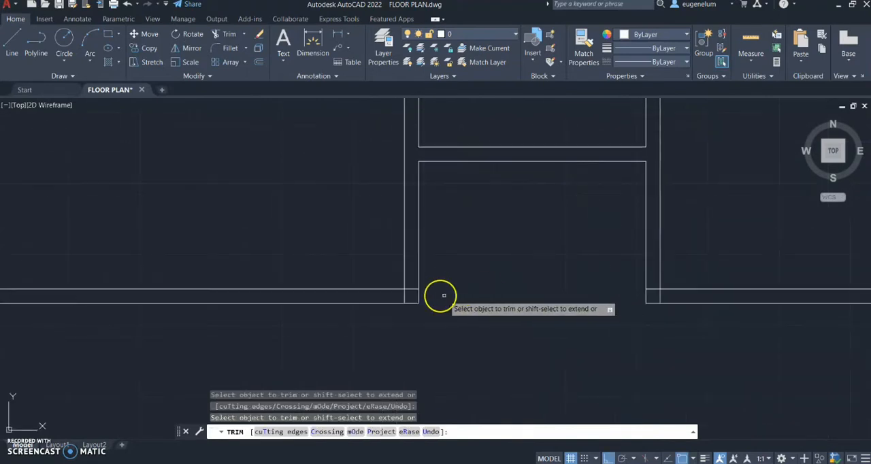
left_click_drag(401, 297, 428, 292)
left_click_drag(655, 286, 668, 302)
Trim the inner right wall line where the horizontal partitions of the upper-right and lower-right rooms meet it
scroll(700, 267, "down", 2)
middle_click_drag(663, 268, 358, 283)
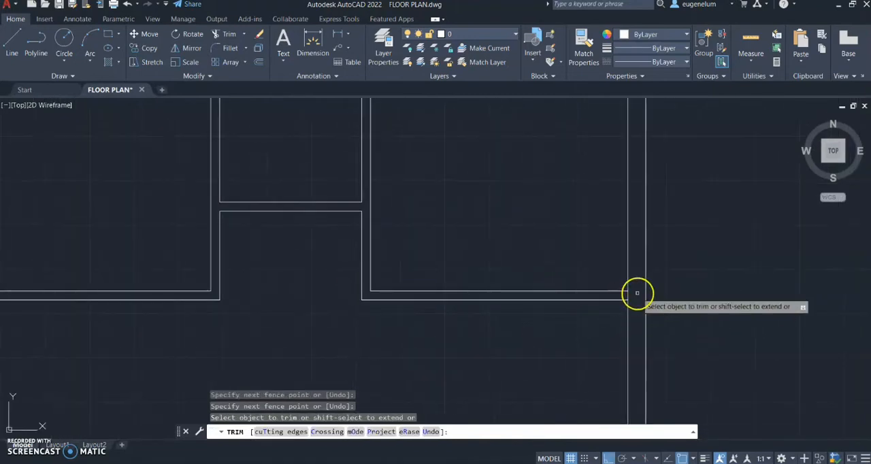
scroll(637, 294, "up", 2)
left_click_drag(629, 299, 604, 300)
scroll(622, 316, "down", 4)
middle_click_drag(621, 396, 642, 278)
scroll(642, 279, "up", 4)
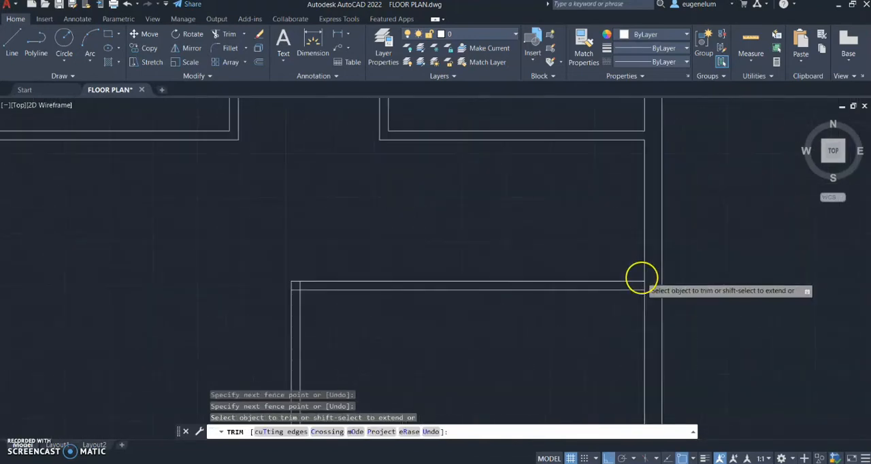
left_click_drag(652, 290, 629, 295)
Trim the overlapping line ends at the upper-left corner of the lower-right room
scroll(282, 314, "down", 2)
middle_click_drag(283, 313, 712, 278)
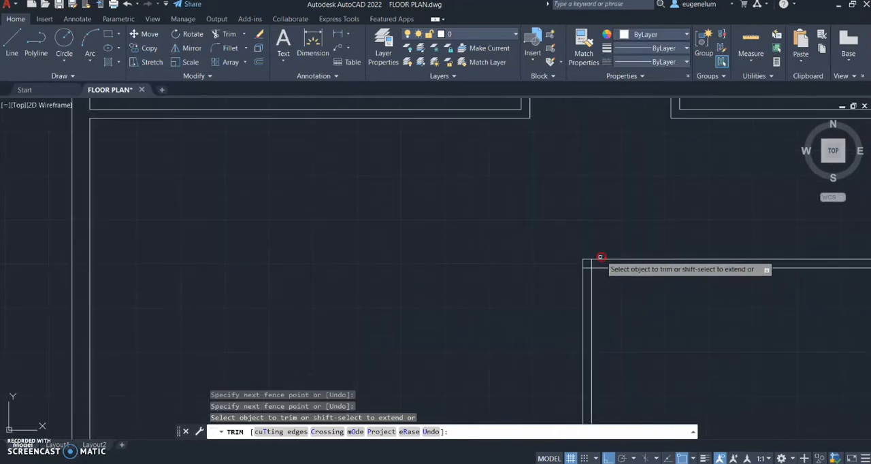
scroll(592, 271, "up", 5)
left_click_drag(594, 237, 568, 264)
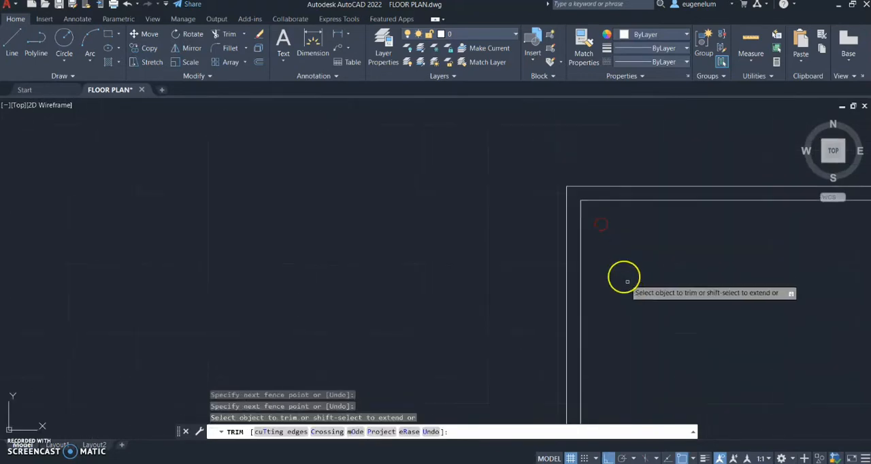
Trim the inner bottom wall line between the two lines of the lower-right room's vertical partition
scroll(622, 275, "down", 3)
middle_click_drag(622, 275, 614, 199)
scroll(558, 286, "up", 5)
mouse_move(558, 286)
left_mouse_down()
mouse_move(545, 348)
mouse_move(544, 341)
left_mouse_up()
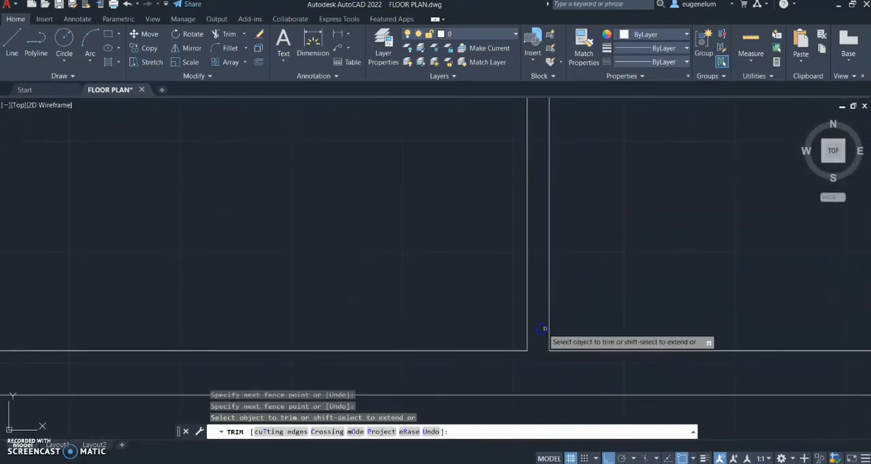
scroll(568, 305, "down", 4)
scroll(537, 247, "down", 4)
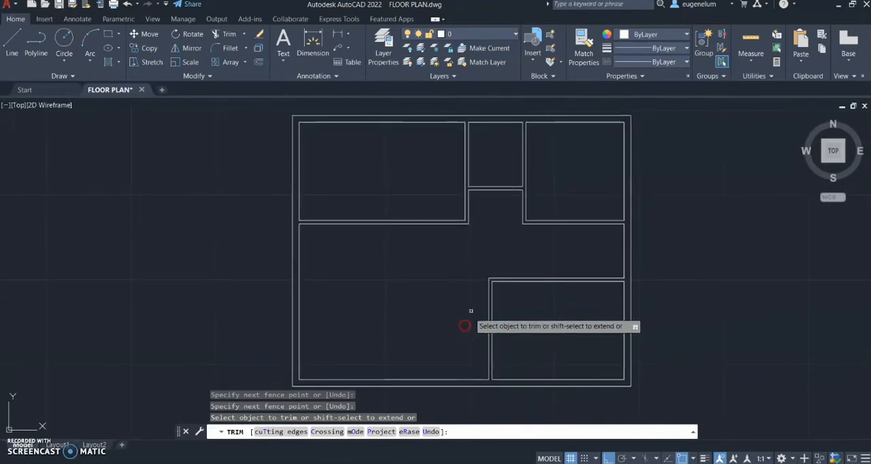
left_click(489, 276)
key("Escape")
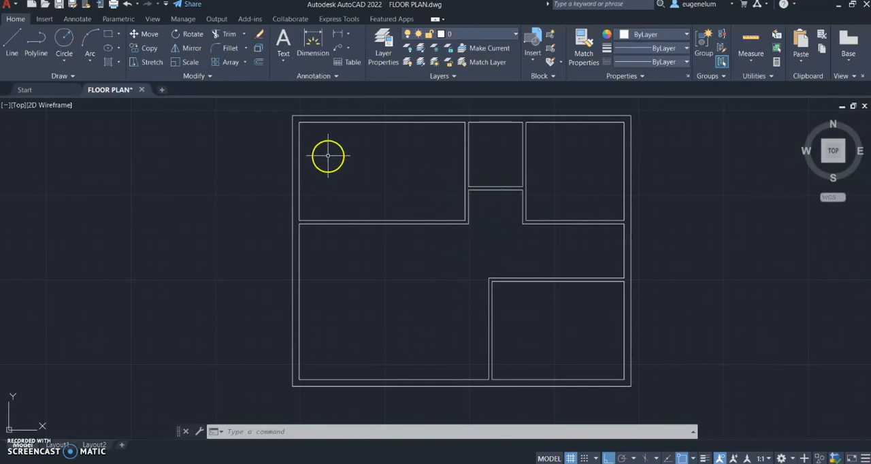
Draw a 20 line leftward across the left outer wall, starting 100 below the inner top-left corner
scroll(331, 164, "up", 4)
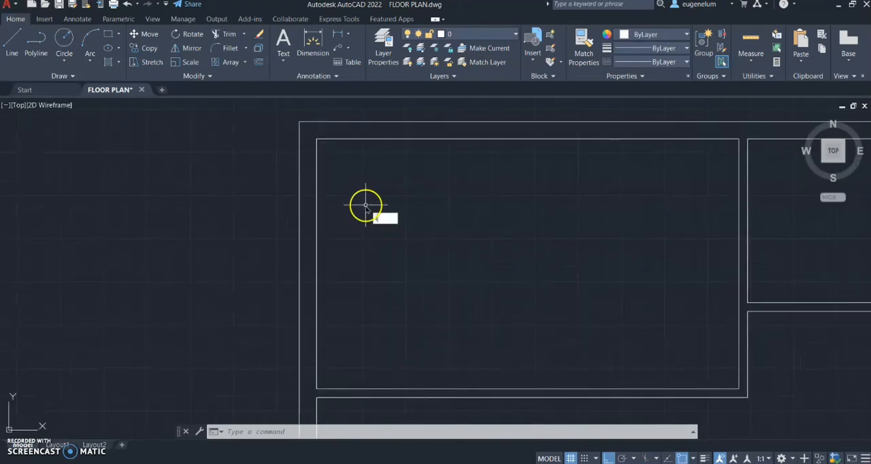
type("l")
key("Return")
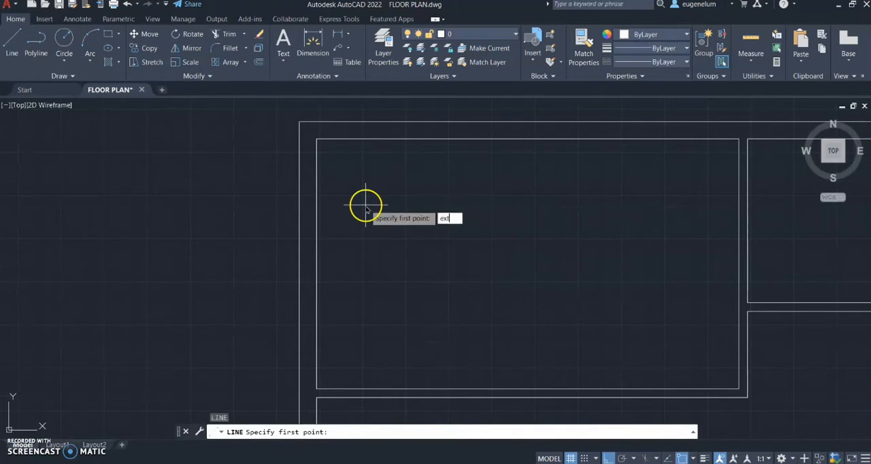
type("ext")
key("Return")
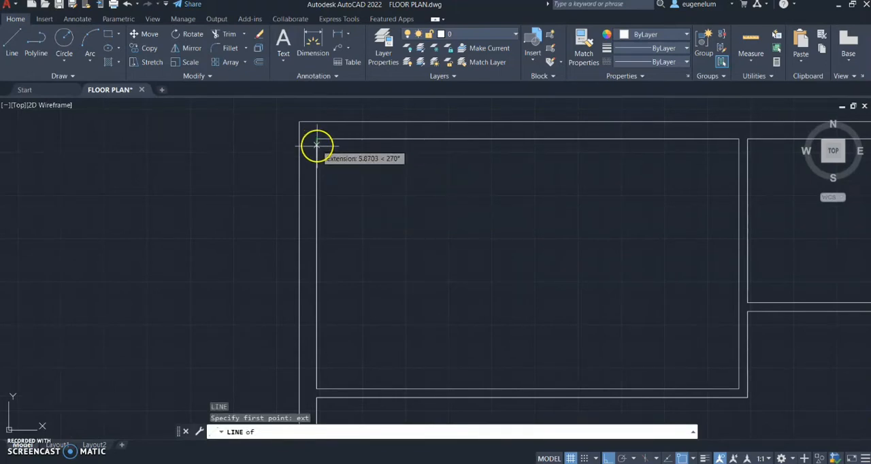
type("100")
key("Return")
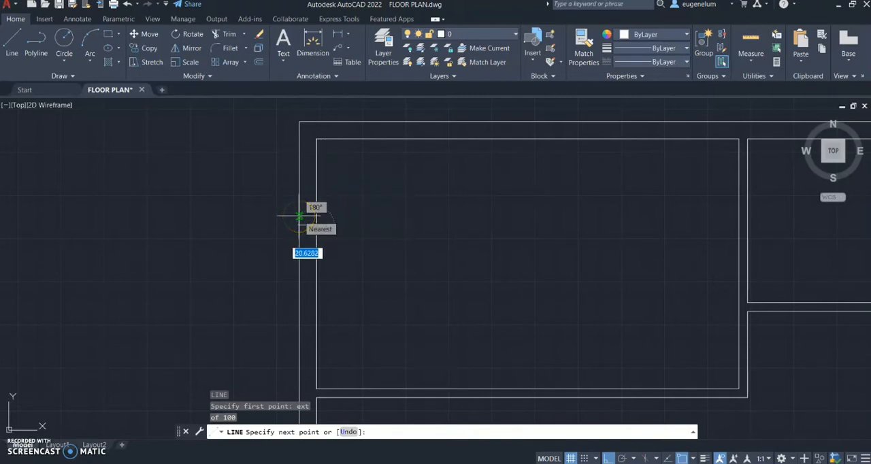
type("20")
key("Return")
key("Return")
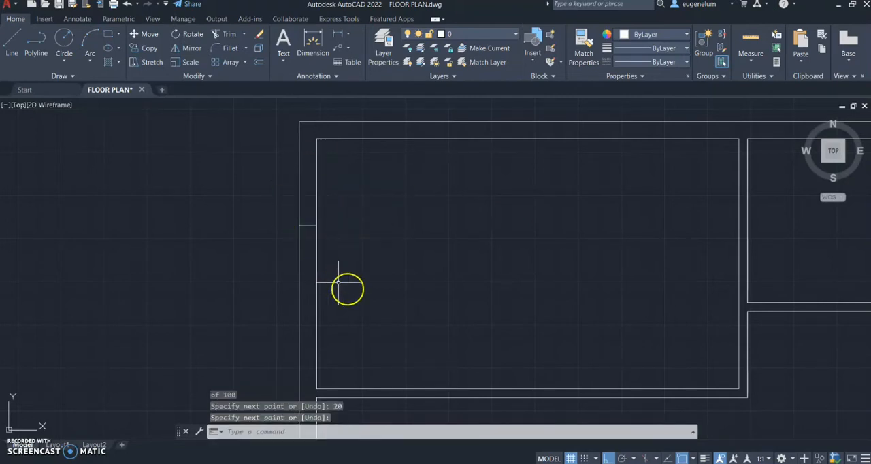
Draw a 20 line downward across the bottom outer wall, starting 100 right of the inner bottom-left corner
scroll(373, 297, "down", 1)
middle_click_drag(374, 298, 374, 172)
scroll(409, 342, "down", 1)
middle_click_drag(405, 339, 389, 170)
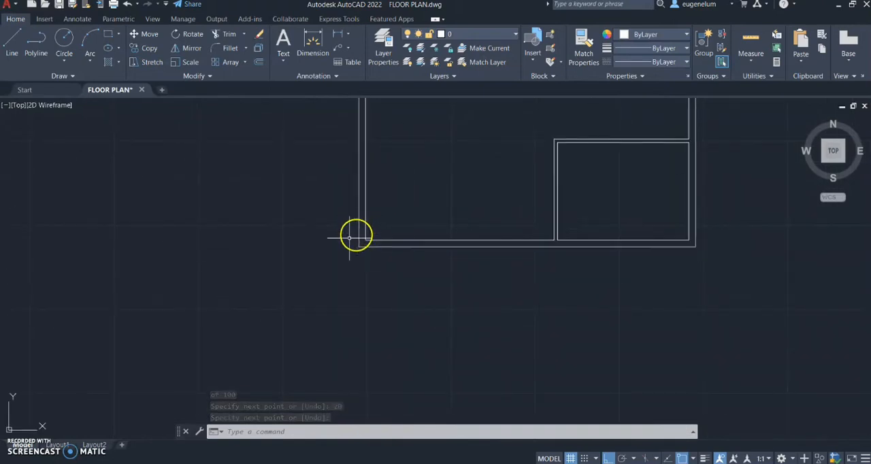
scroll(276, 234, "up", 2)
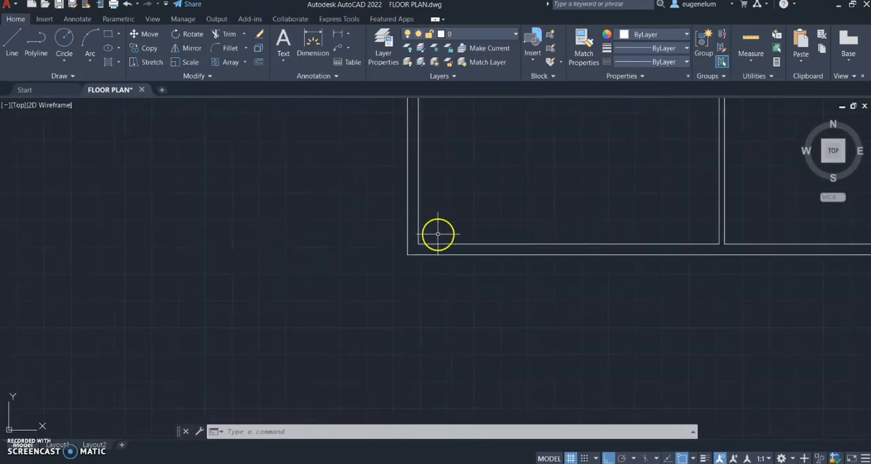
type("l")
key("Return")
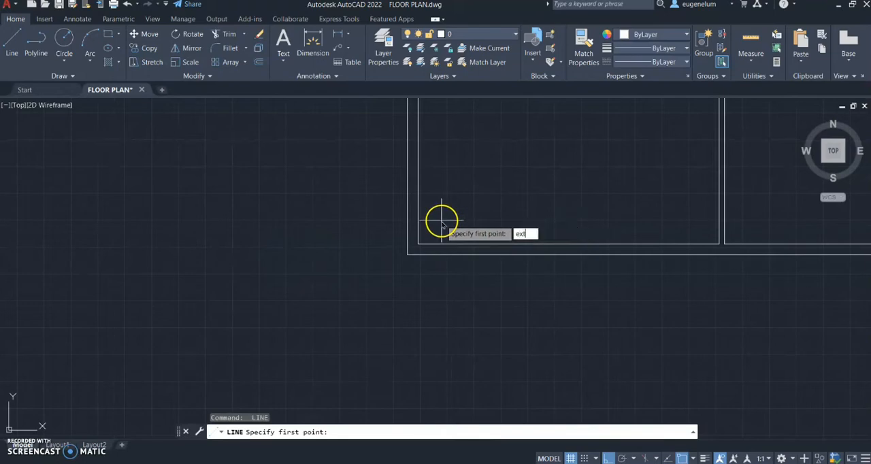
type("ext")
key("Return")
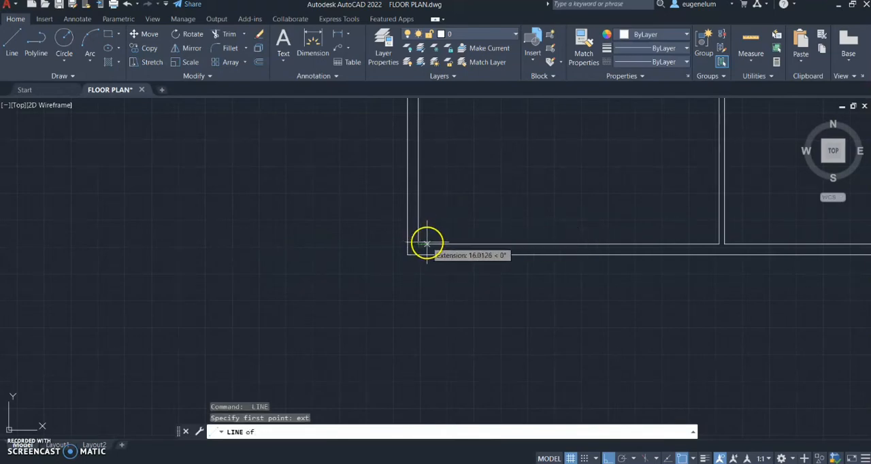
type("100")
key("Return")
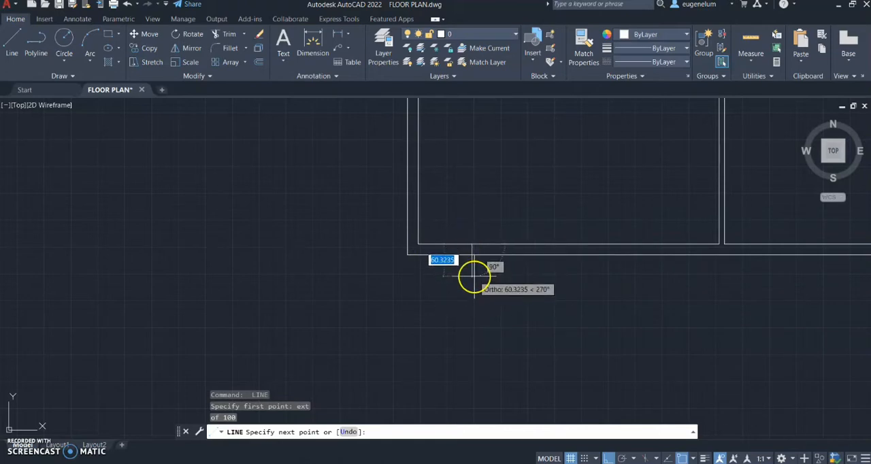
type("20")
key("Return")
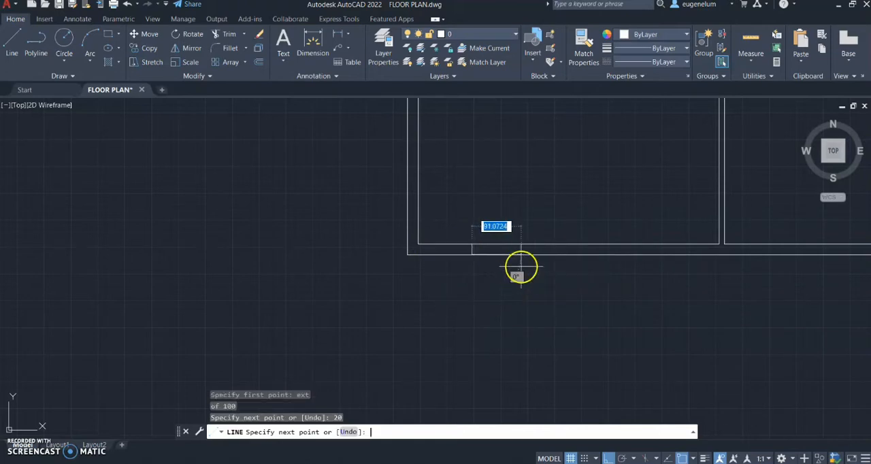
key("Return")
Draw a 20 line rightward across the right outer wall, starting 100 above the inner bottom-right corner
scroll(671, 259, "up", 2)
middle_click_drag(672, 259, 386, 275)
scroll(384, 275, "down", 2)
mouse_move(529, 276)
middle_mouse_down()
mouse_move(430, 301)
mouse_move(436, 294)
middle_mouse_up()
key("Return")
type("ex")
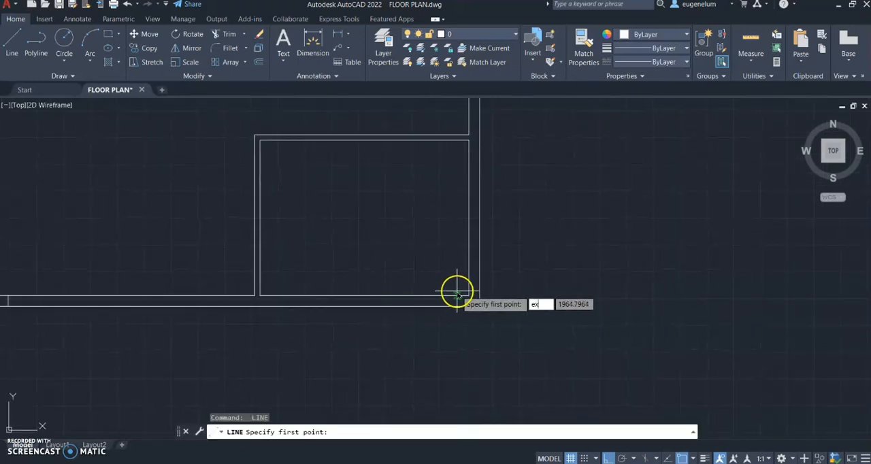
type("t")
key("Return")
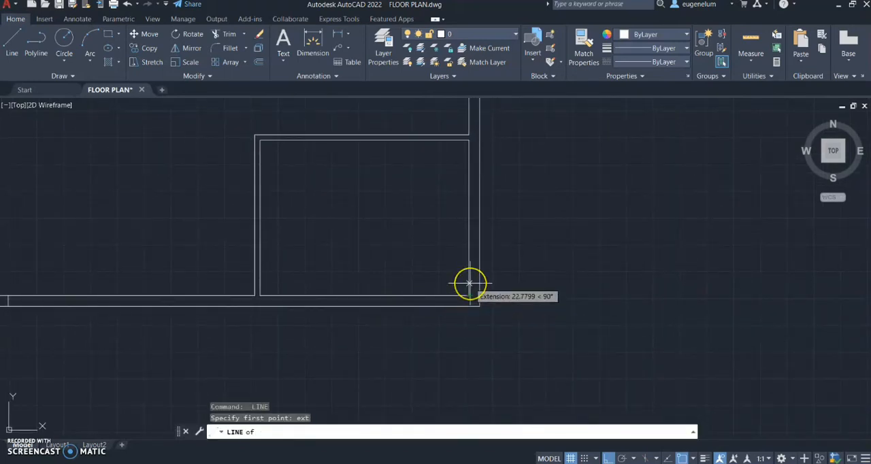
key("Return")
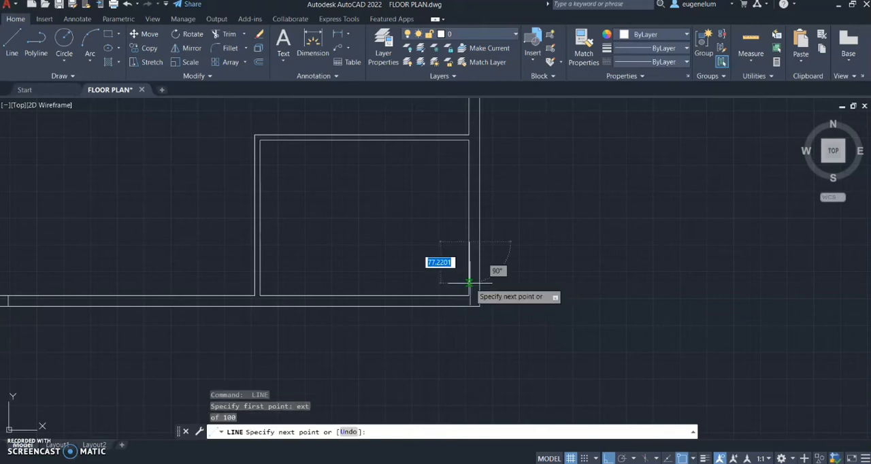
type("20")
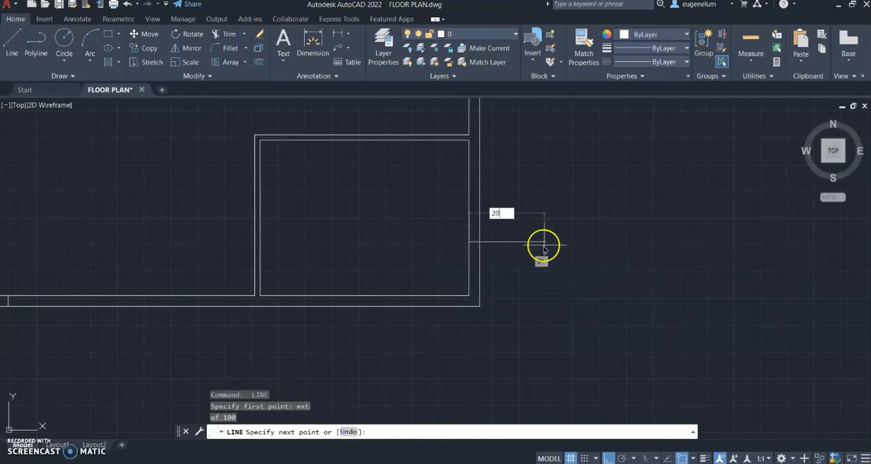
key("Return")
key("Return")
mouse_move(502, 178)
middle_mouse_down()
mouse_move(487, 239)
mouse_move(463, 248)
middle_mouse_up()
scroll(504, 211, "up", 2)
scroll(517, 300, "down", 4)
scroll(456, 183, "up", 2)
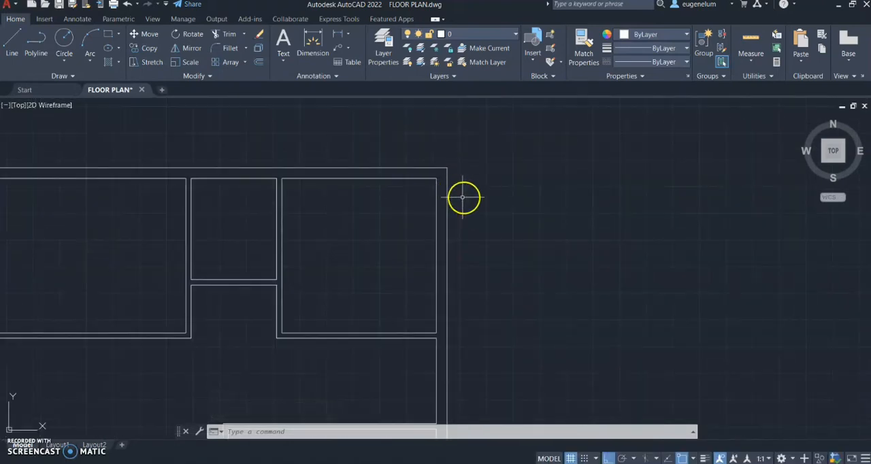
type("l")
key("Return")
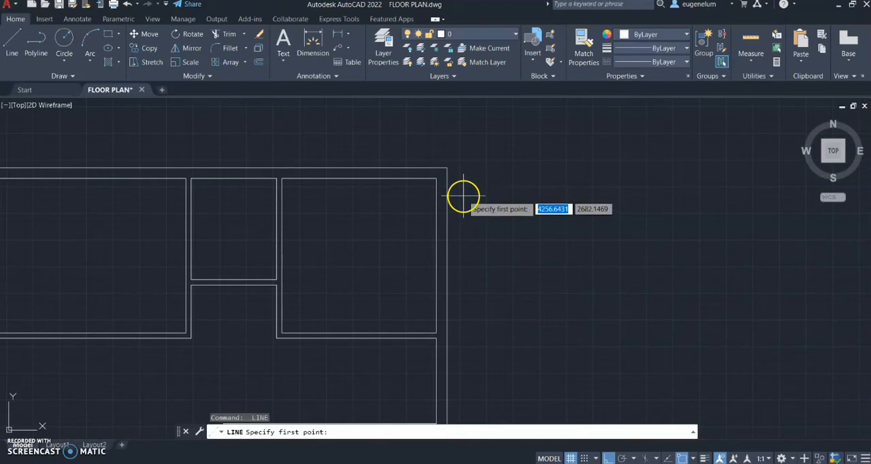
type("ext")
key("Return")
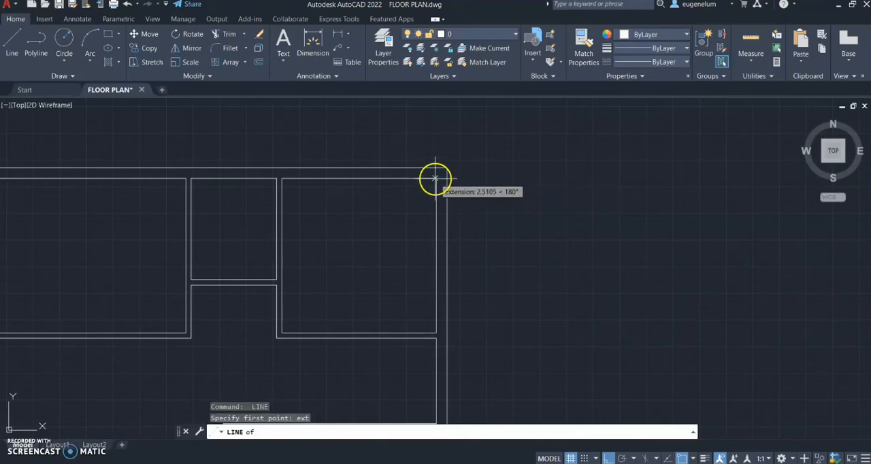
scroll(433, 204, "up", 2)
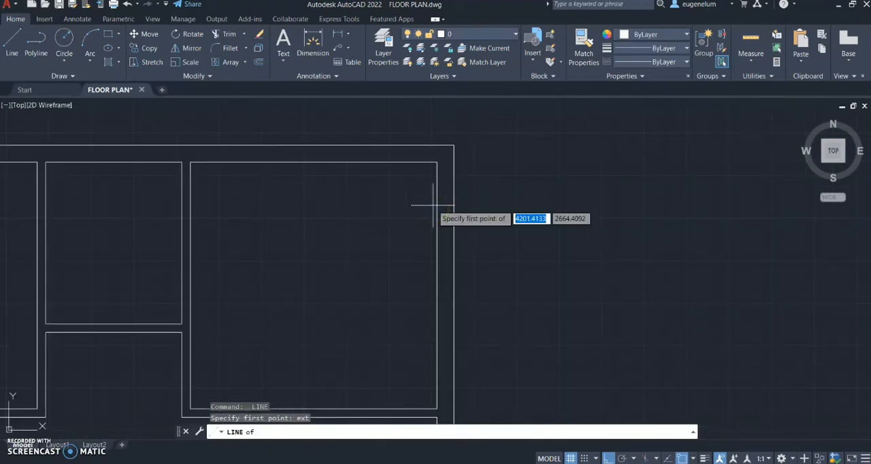
key("Escape")
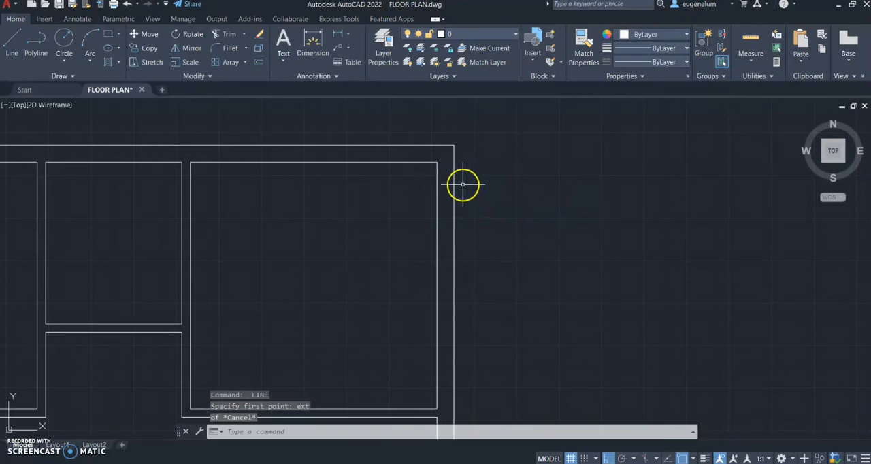
Draw a 20 line rightward across the right outer wall, starting 150 below the inner top-right corner
key("Return")
type("ext")
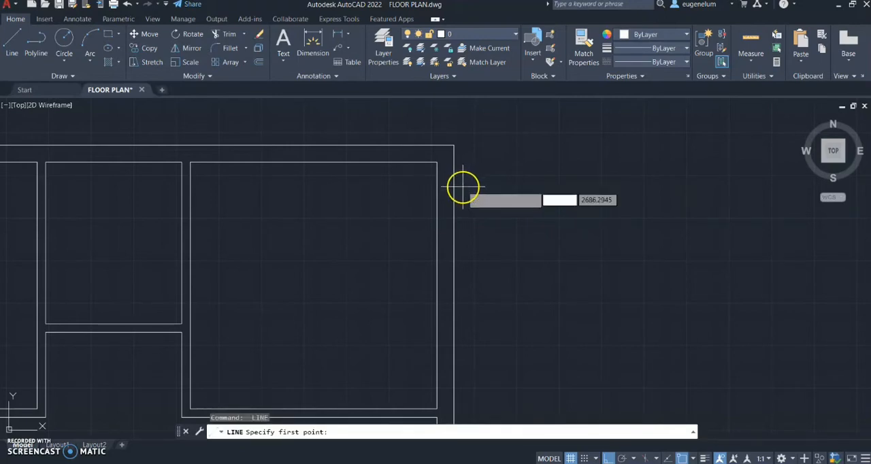
key("Return")
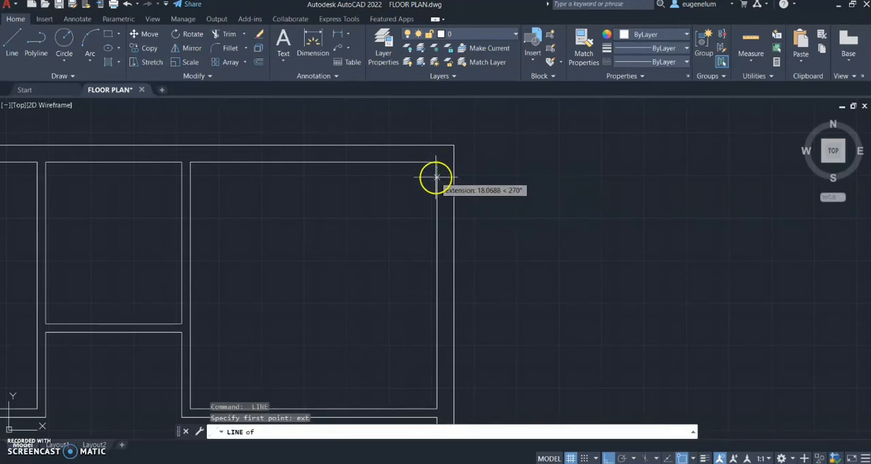
key("Return")
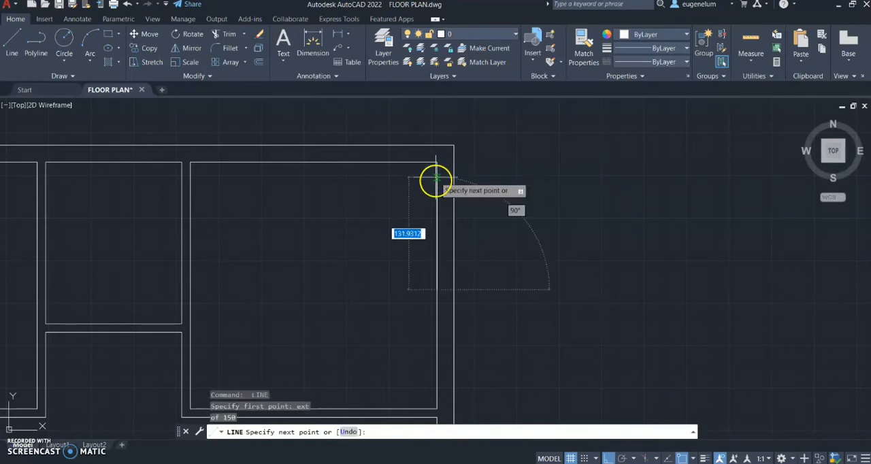
type("20")
key("Return")
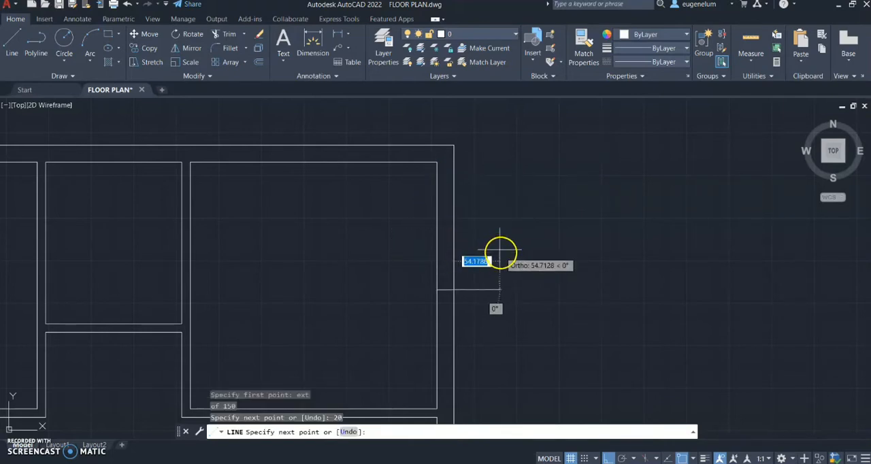
key("Return")
Draw a 10 line downward across the upper-right room's bottom partition, starting 30 right of the room's inner bottom-left corner
middle_click_drag(314, 199, 340, 152)
middle_click_drag(312, 277, 387, 198)
scroll(323, 235, "up", 2)
key("Return")
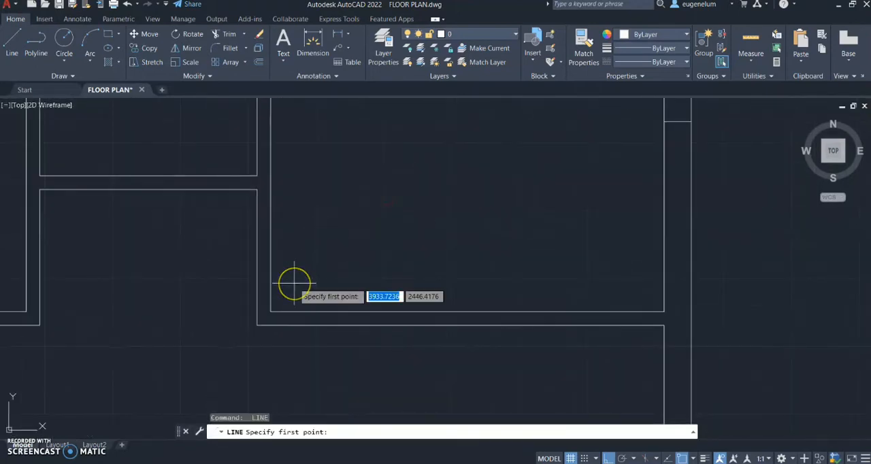
type("e")
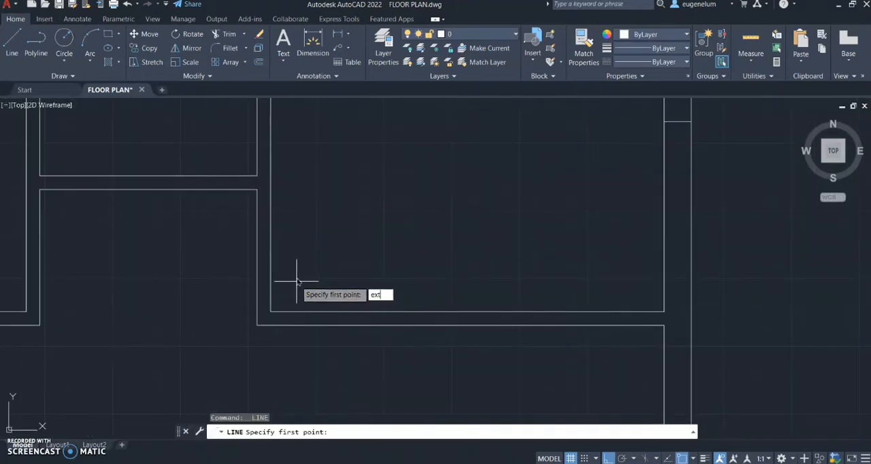
type("xt")
key("Return")
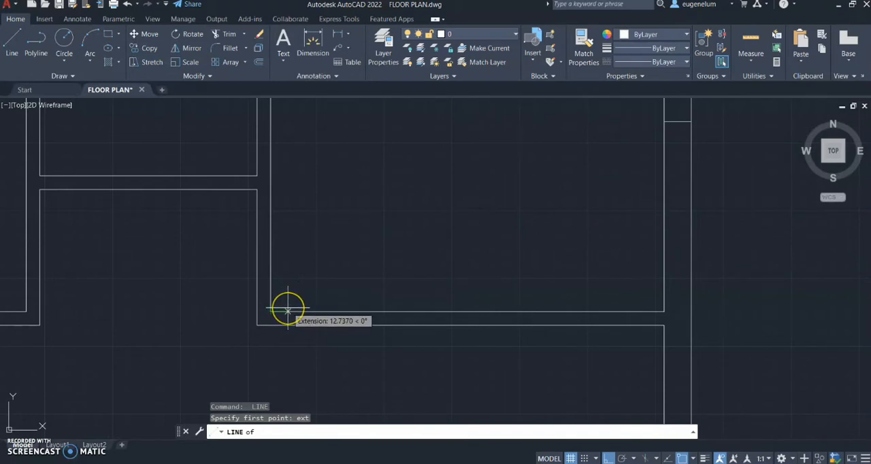
type("30")
key("Return")
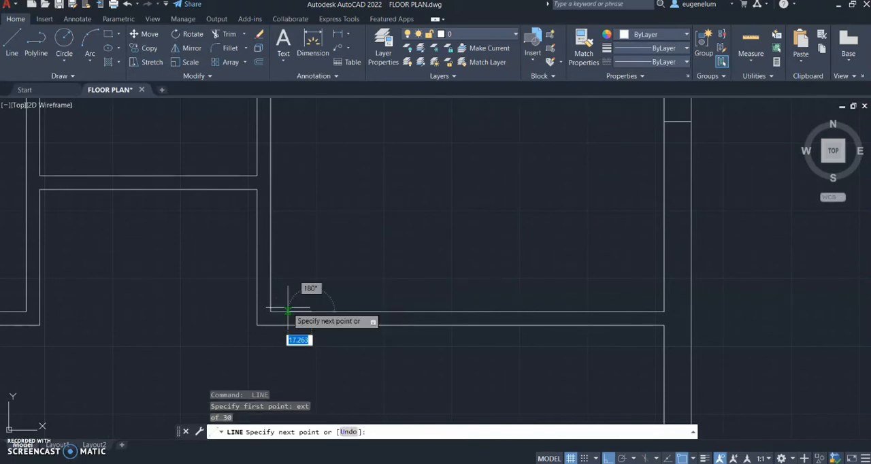
key("Return")
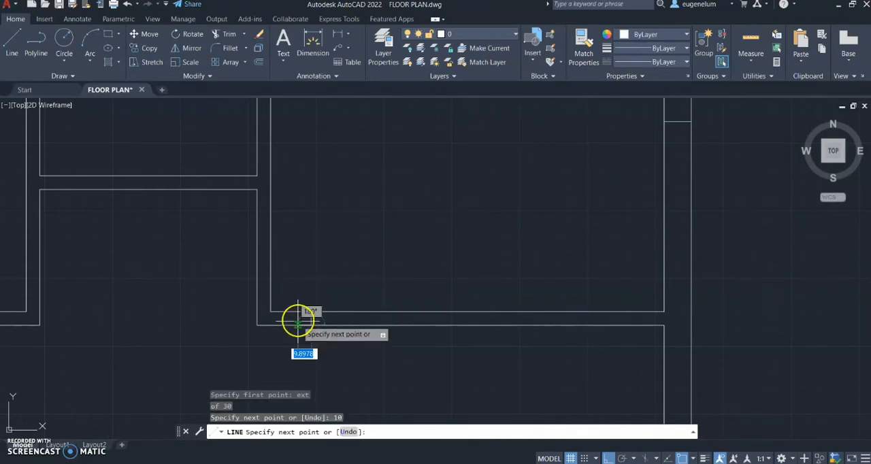
key("Return")
Draw a 10 line downward across the small middle room's bottom partition, starting 30 right of its inner bottom-left corner
middle_click_drag(187, 249, 312, 301)
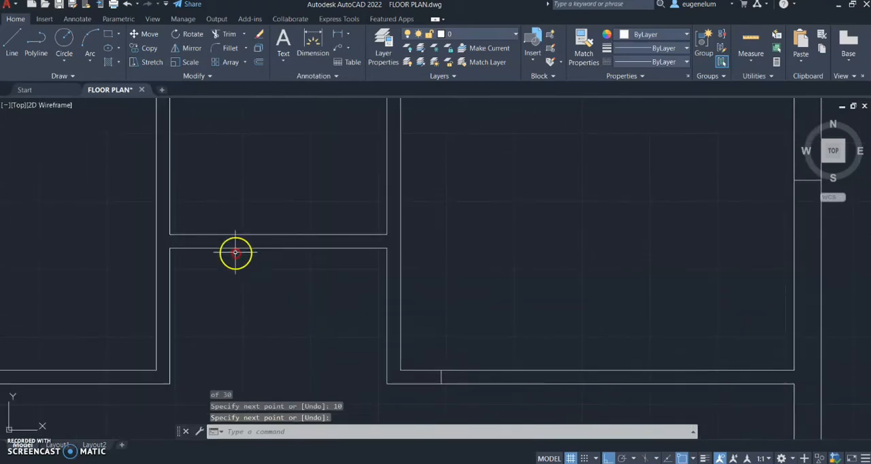
key("Return")
key("Return")
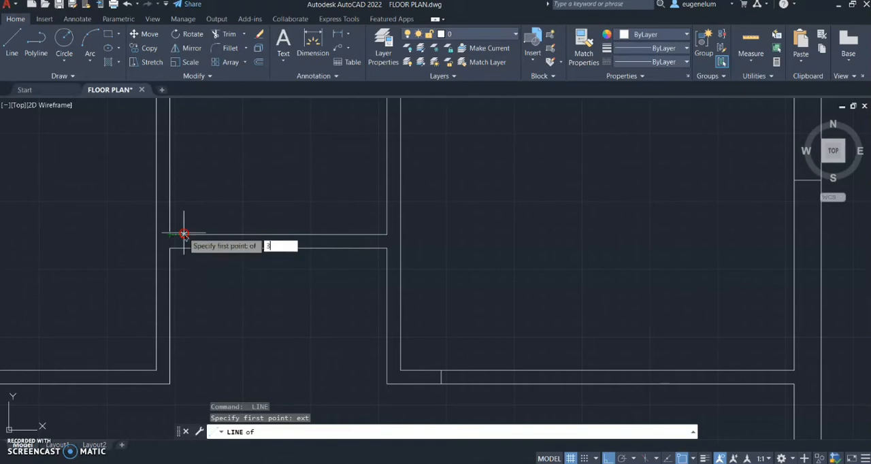
type("0")
key("Return")
type("10")
key("Return")
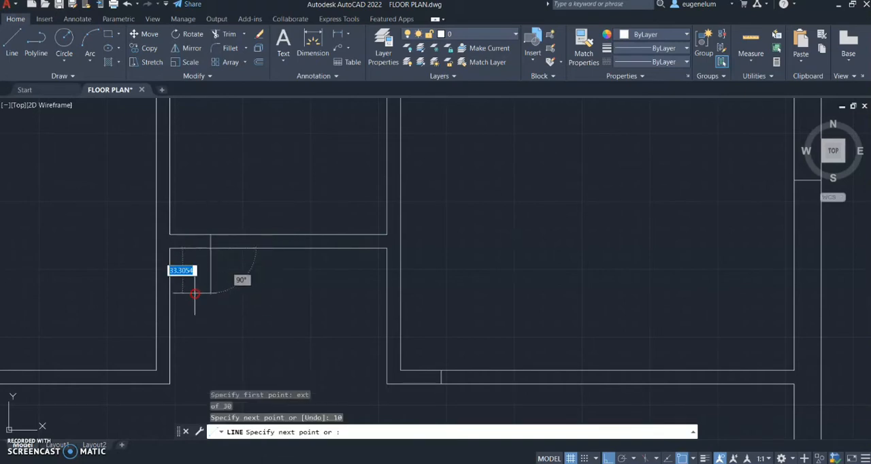
key("Return")
Draw a 10 line downward across the upper-left room's bottom partition, starting 30 left of its inner bottom-right corner
middle_click_drag(79, 308, 178, 272)
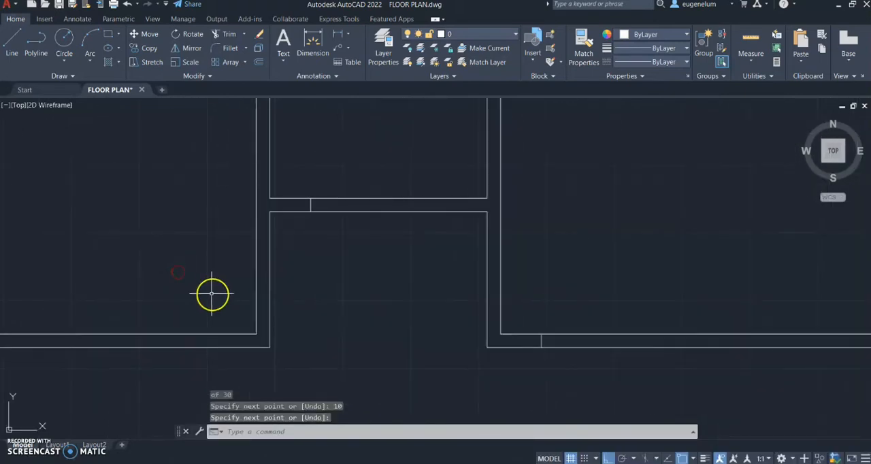
key("Return")
type("ext")
key("Return")
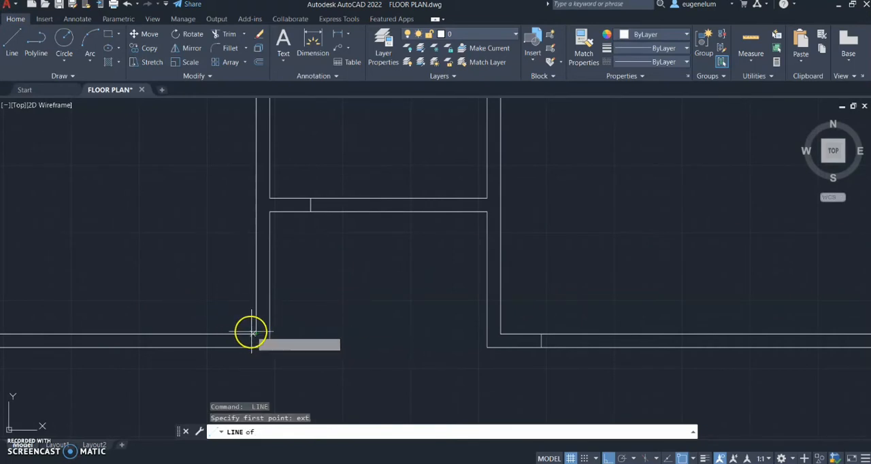
type("30")
key("Return")
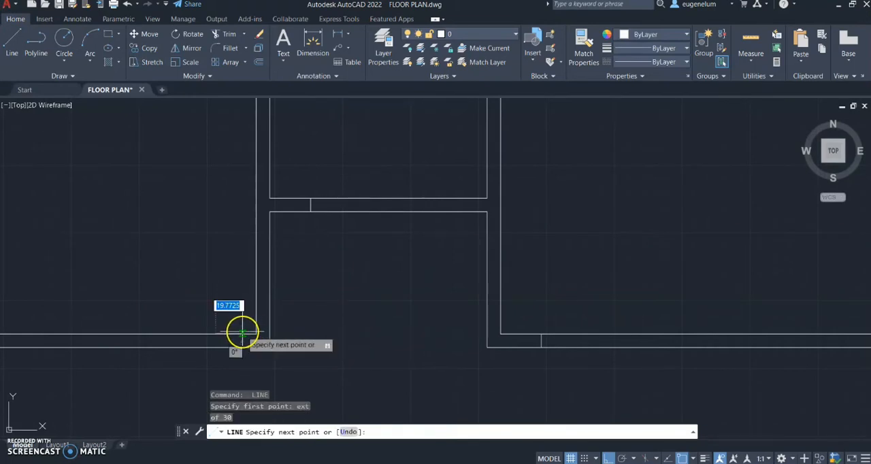
key("Return")
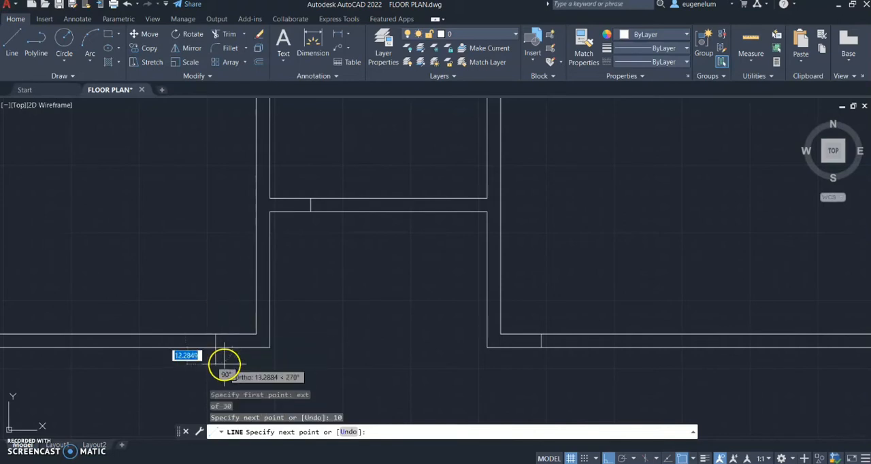
key("Return")
Offset the short line across the left outer wall 75 downward
scroll(161, 235, "down", 2)
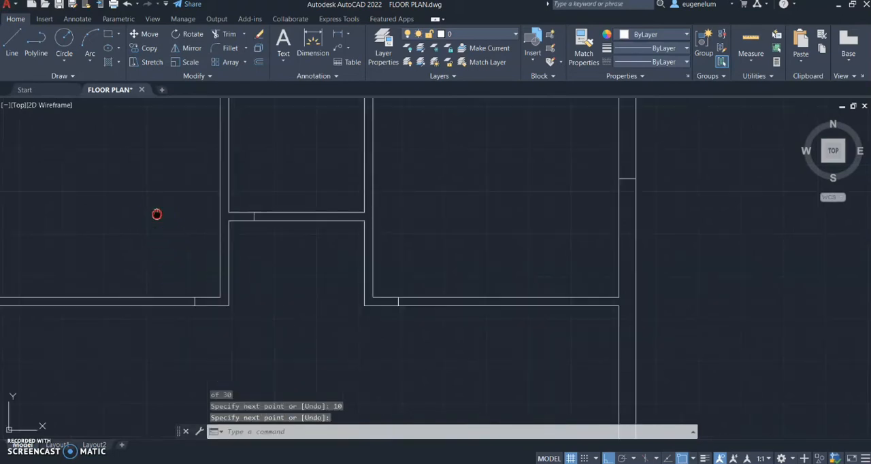
middle_click_drag(156, 214, 260, 248)
scroll(260, 249, "down", 2)
middle_click_drag(259, 248, 246, 197)
scroll(251, 214, "down", 2)
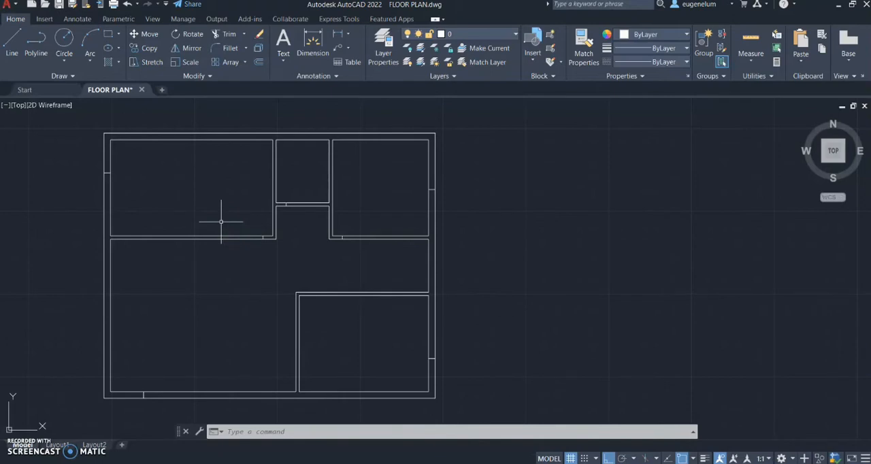
type("off")
key("Return")
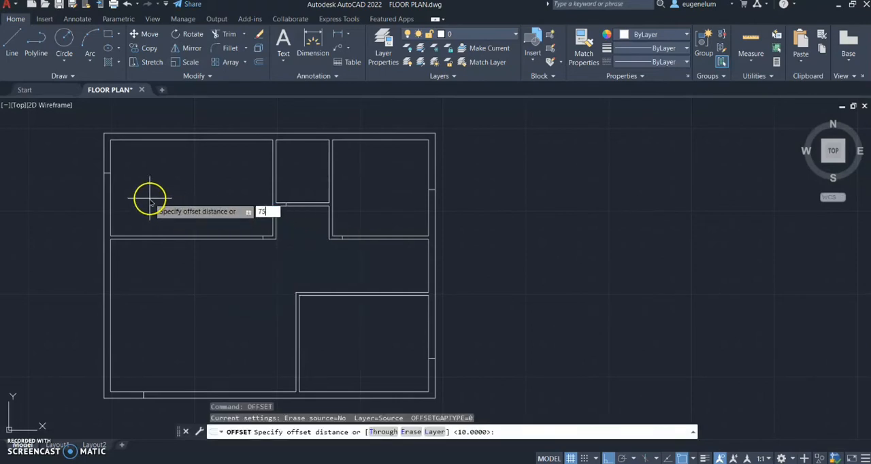
key("Return")
scroll(72, 213, "up", 2)
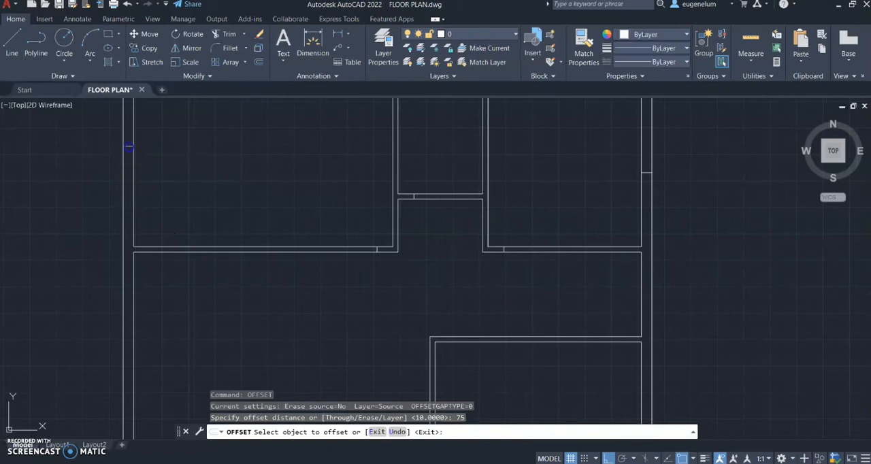
left_click(129, 146)
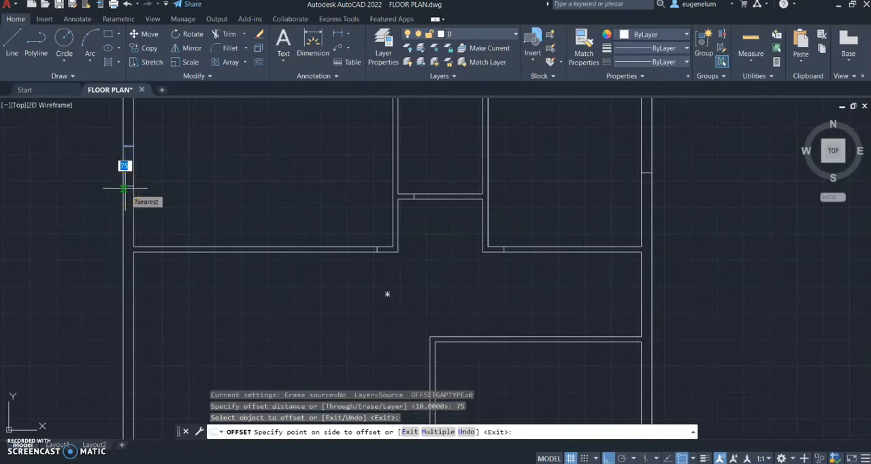
left_click(124, 189)
Offset the short line across the bottom outer wall 75 to the right
scroll(175, 306, "down", 3)
scroll(175, 181, "up", 2)
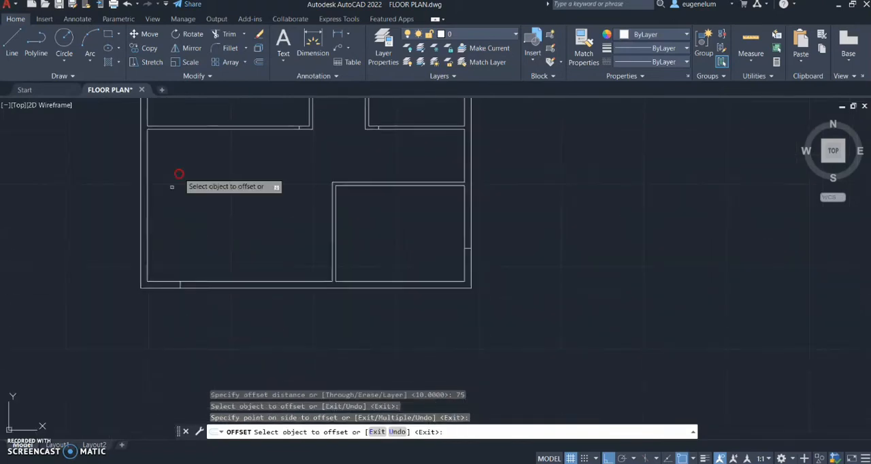
scroll(190, 282, "up", 2)
left_click(199, 292)
left_click(238, 295)
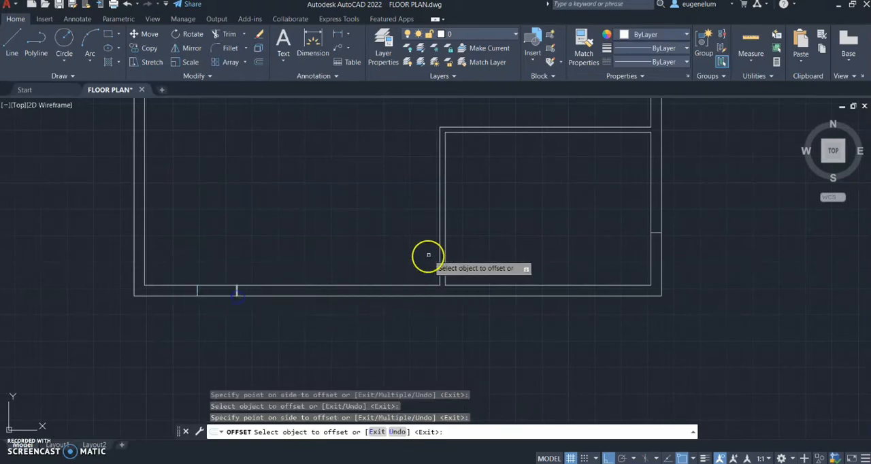
Offset the short line across the lower-right room's outer wall 75 upward
middle_click_drag(580, 223, 383, 233)
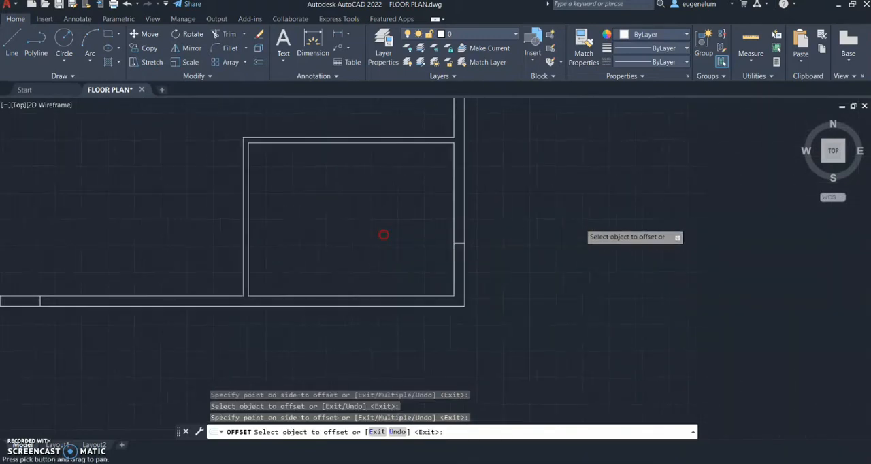
left_click(460, 243)
left_click(457, 208)
Offset the short line across the upper-right room's right outer wall 75 upward
scroll(455, 171, "down", 2)
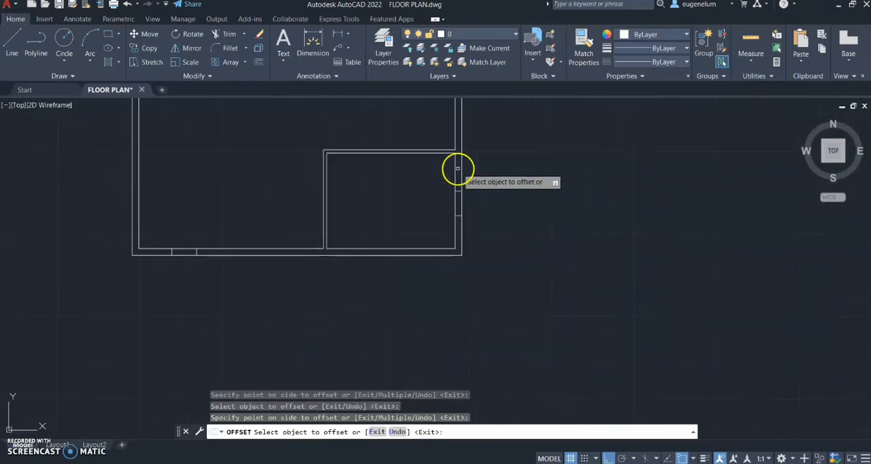
scroll(462, 171, "up", 3)
scroll(452, 204, "down", 4)
scroll(451, 229, "up", 3)
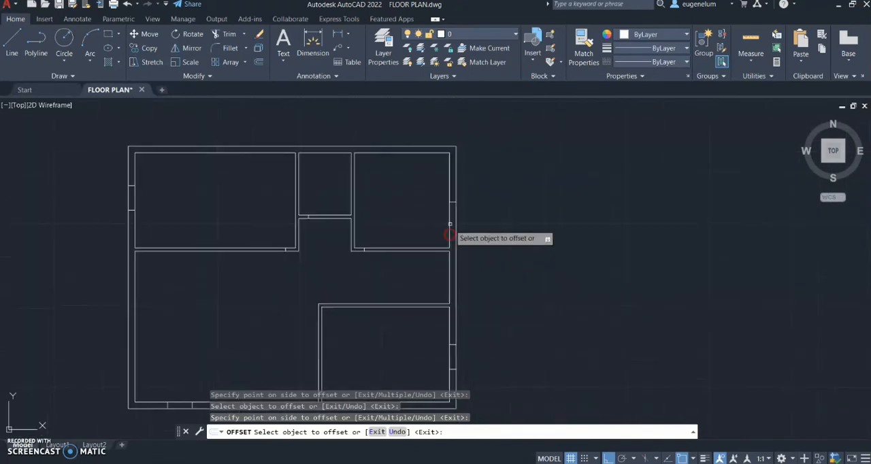
left_click(452, 197)
left_click(453, 168)
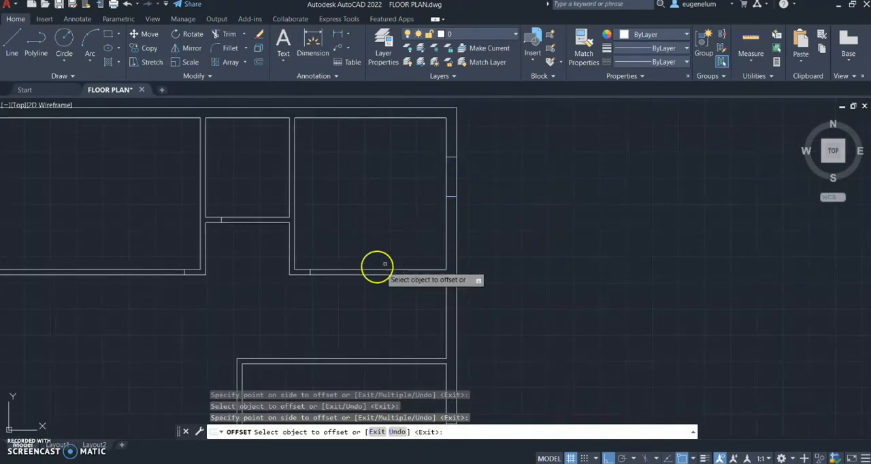
Offset the short lines across the bottom partitions of the upper-right and upper-middle rooms 75 to the right
left_click(310, 272)
left_click(327, 268)
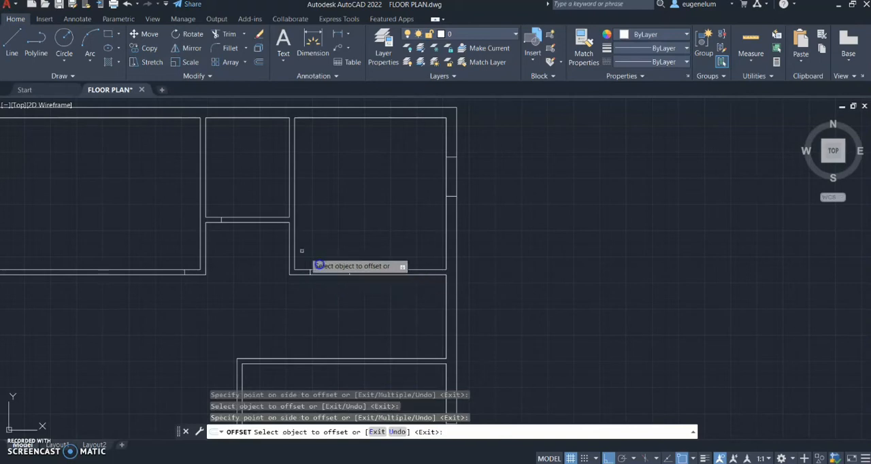
left_click(221, 220)
left_click(219, 218)
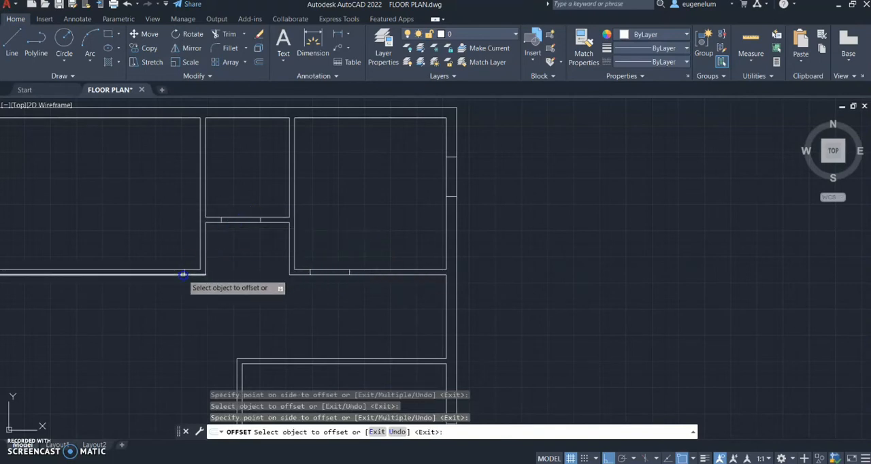
Offset the short line across the upper-left room's bottom partition 75 to the left and finish the Offset command
scroll(188, 274, "up", 2)
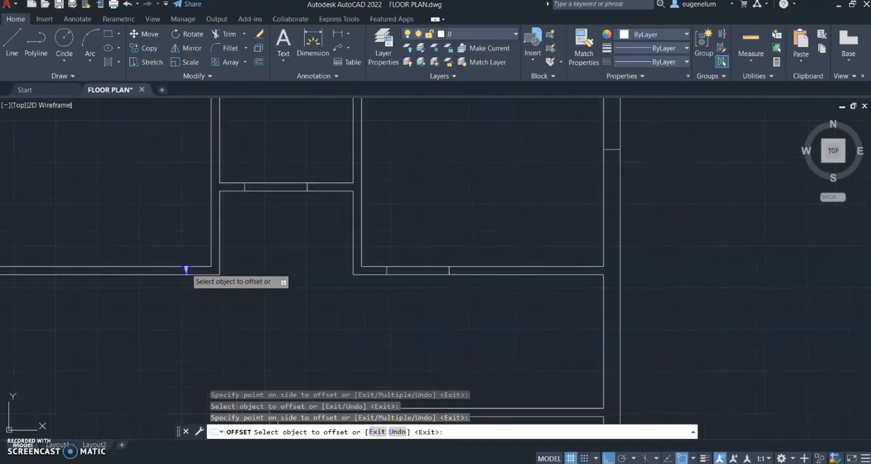
left_click(160, 268)
left_click(162, 269)
key("Return")
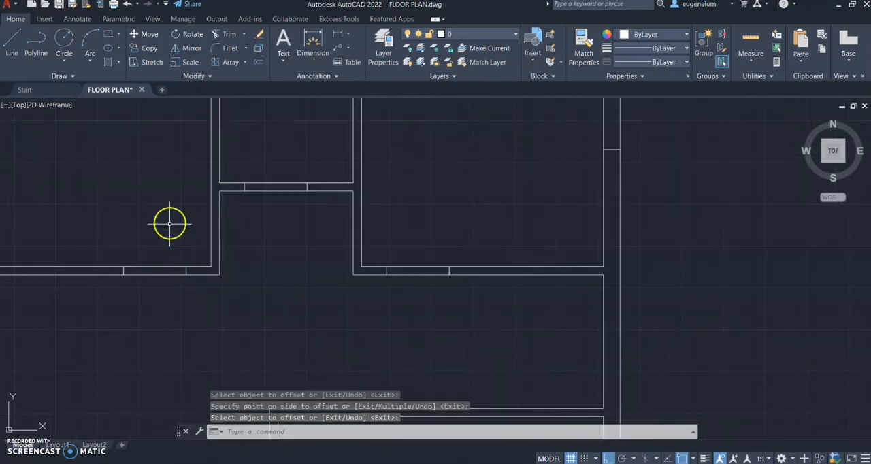
Draw a 10 line upward across the lower-right room's top partition, starting 30 right of its inner top-left corner
scroll(167, 222, "down", 2)
scroll(137, 207, "down", 3)
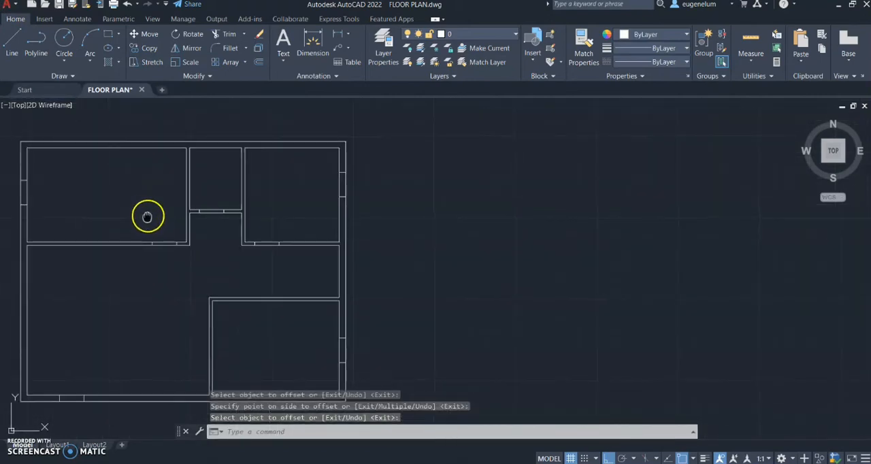
middle_click_drag(150, 216, 241, 196)
scroll(261, 243, "up", 2)
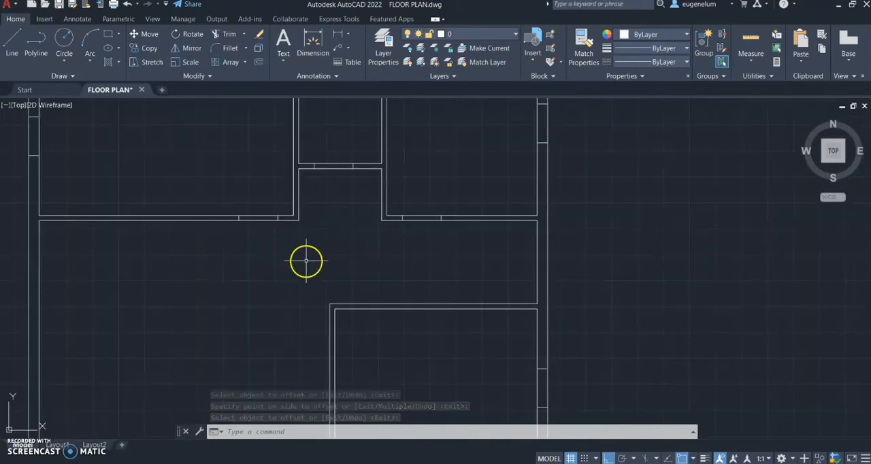
type("l")
key("Return")
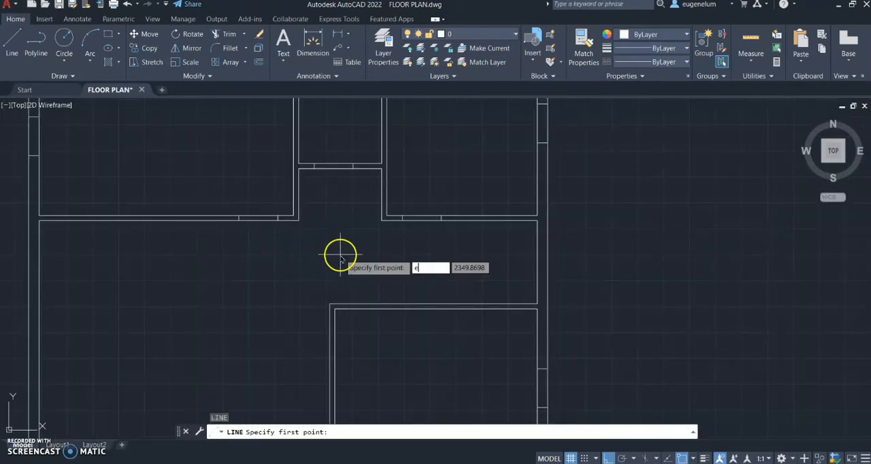
type("ext")
key("Return")
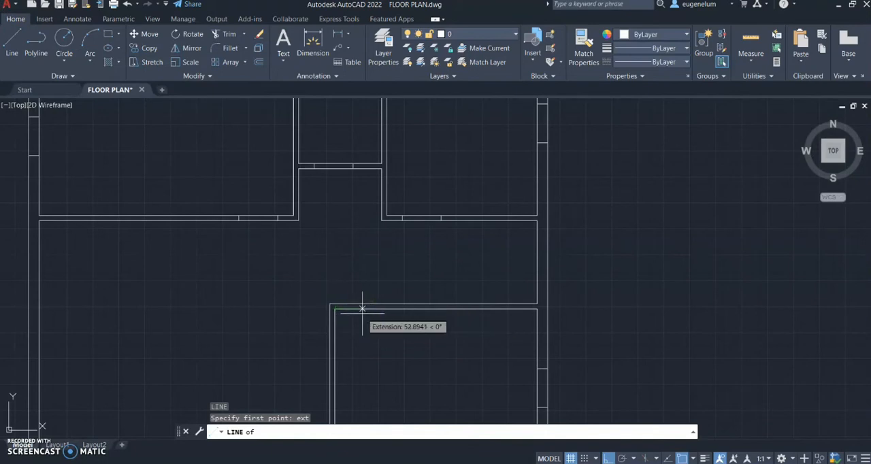
type("30")
key("Return")
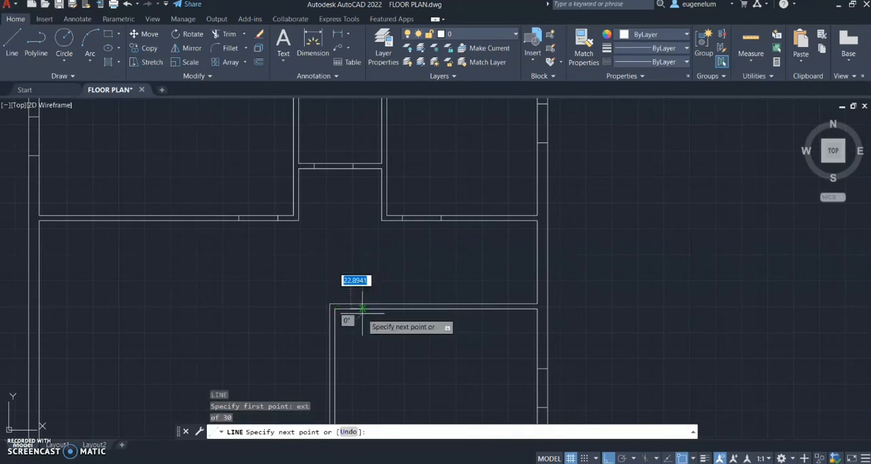
left_click(351, 279)
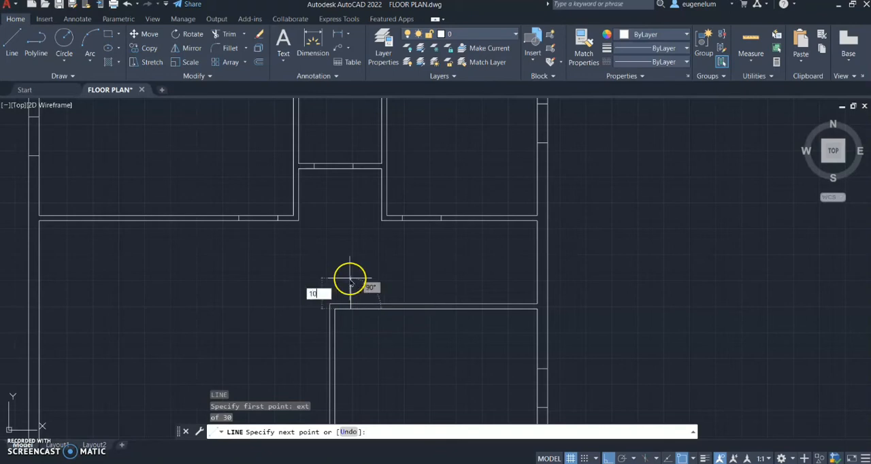
key("Return")
Offset the short line across the lower-right room's top partition 75 to the right
key("Return")
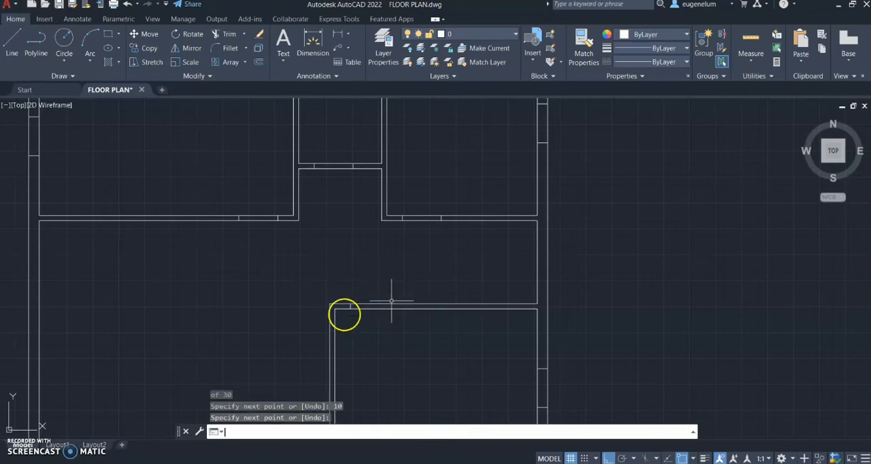
scroll(354, 312, "up", 4)
type("o")
key("Return")
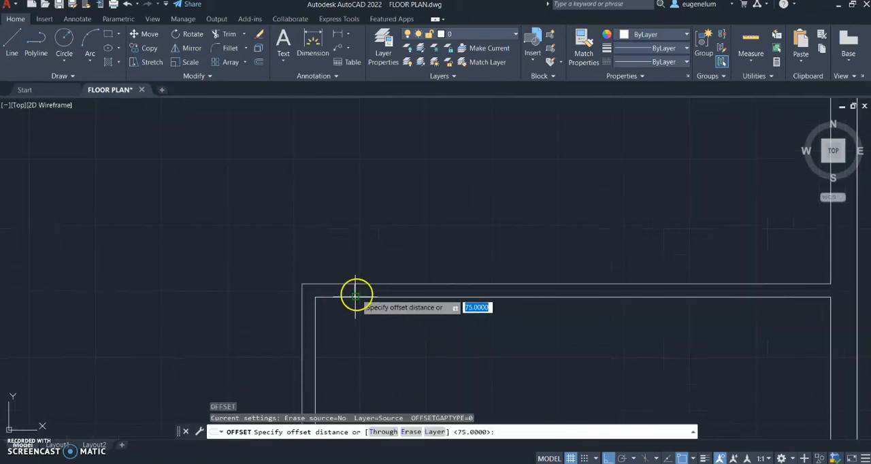
key("Return")
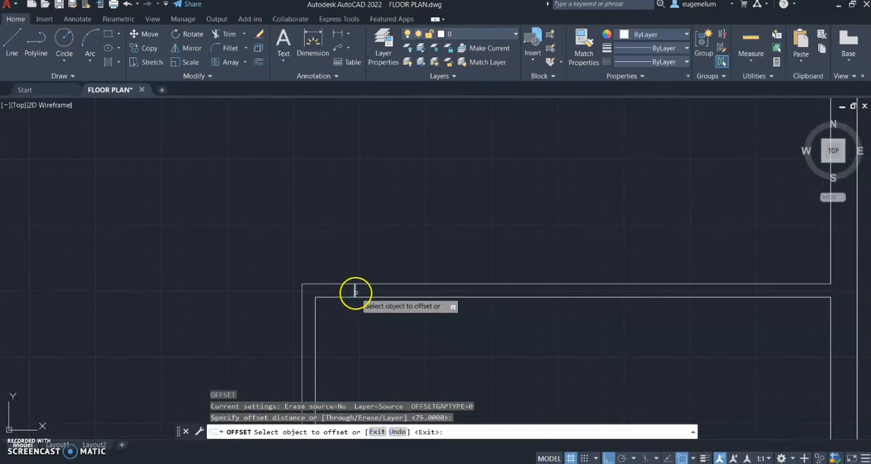
left_click(354, 292)
left_click(446, 293)
key("Return")
scroll(447, 295, "down", 5)
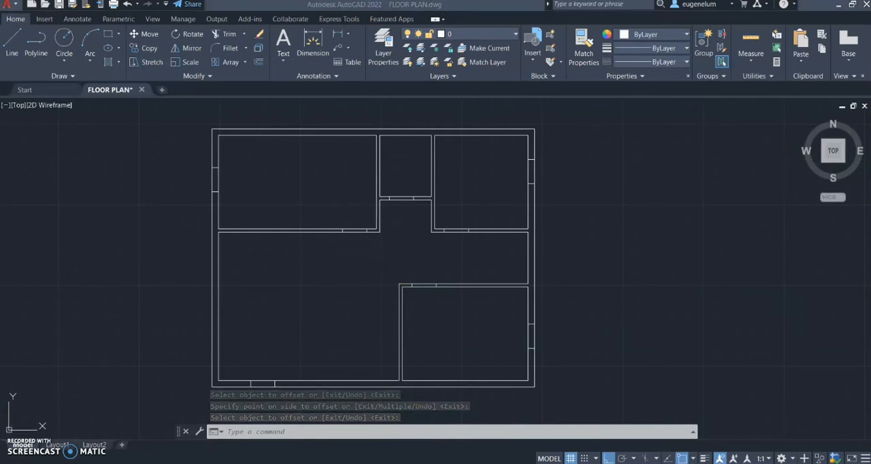
Trim the wall lines between the opening marks in the bottom partitions of the three upper rooms
type("tr")
key("Return")
scroll(394, 259, "up", 3)
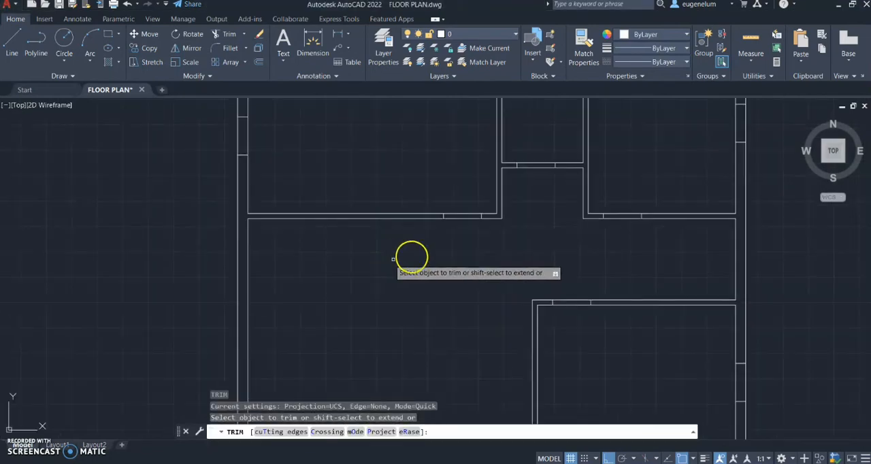
mouse_move(394, 259)
left_mouse_down()
mouse_move(461, 234)
mouse_move(461, 194)
mouse_move(525, 181)
mouse_move(542, 145)
left_mouse_up()
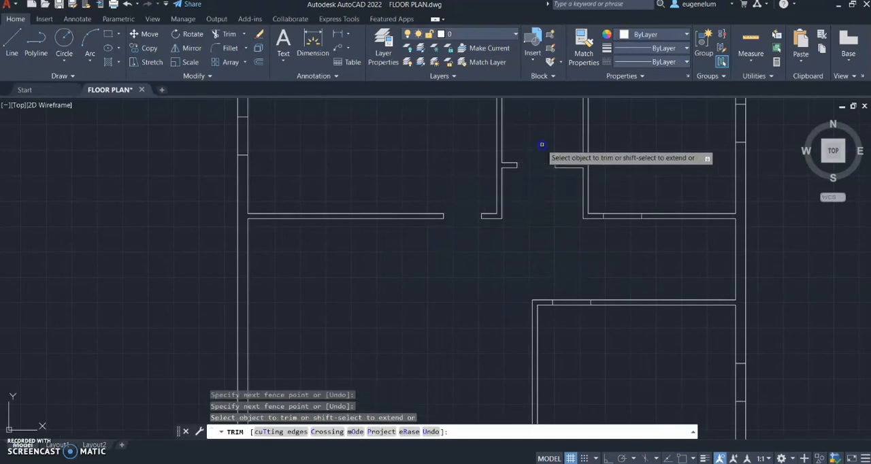
left_click_drag(610, 222, 616, 183)
Trim the wall lines at both openings in the right outer wall and at the lower-right room's top partition opening
mouse_move(708, 126)
left_mouse_down()
mouse_move(752, 129)
mouse_move(675, 138)
left_mouse_up()
scroll(667, 138, "down", 2)
mouse_move(627, 253)
left_mouse_down()
mouse_move(609, 232)
mouse_move(610, 253)
left_mouse_up()
left_click_drag(701, 287, 747, 288)
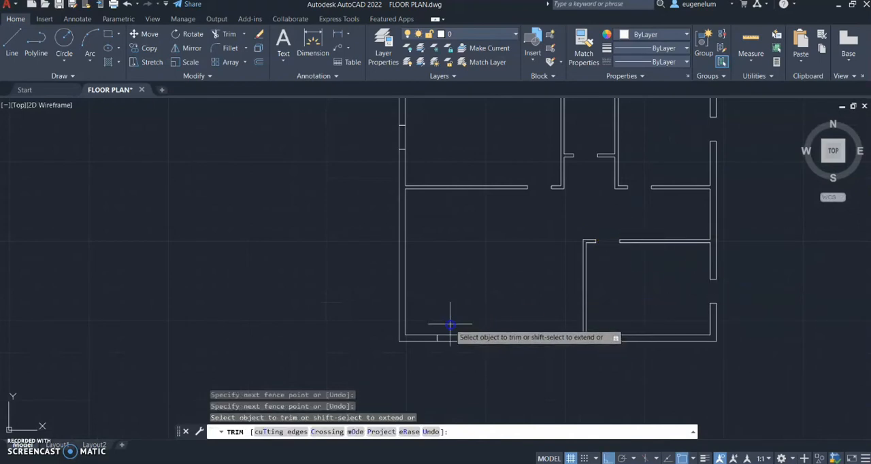
Trim the wall lines at the openings in the bottom and left outer walls and finish the Trim command
left_click_drag(450, 325, 445, 352)
mouse_move(438, 147)
left_mouse_down()
mouse_move(401, 141)
mouse_move(454, 127)
left_mouse_up()
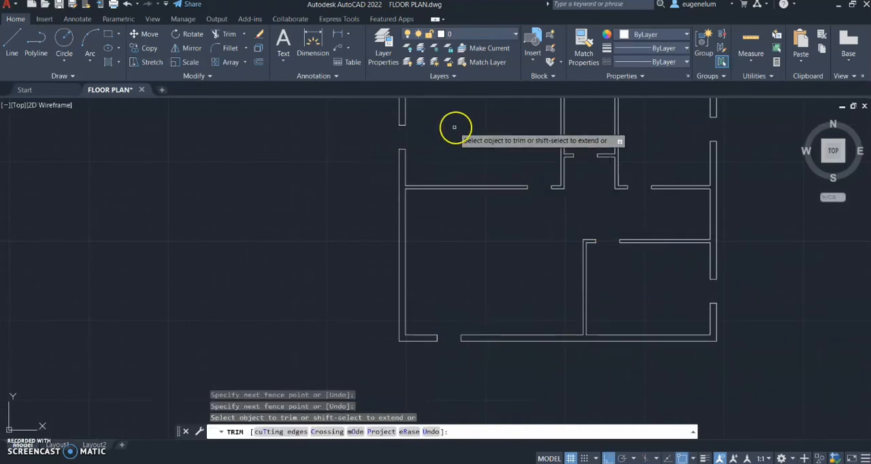
middle_click_drag(455, 142, 277, 192)
right_click(413, 260)
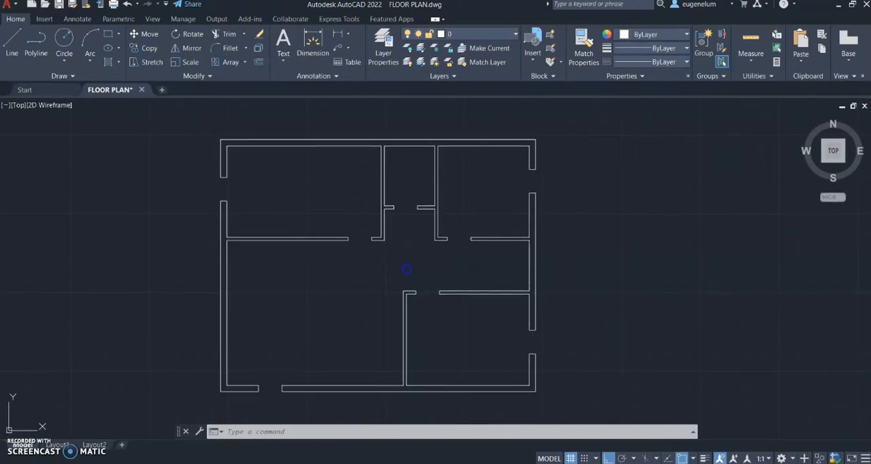
middle_click_drag(405, 269, 424, 267)
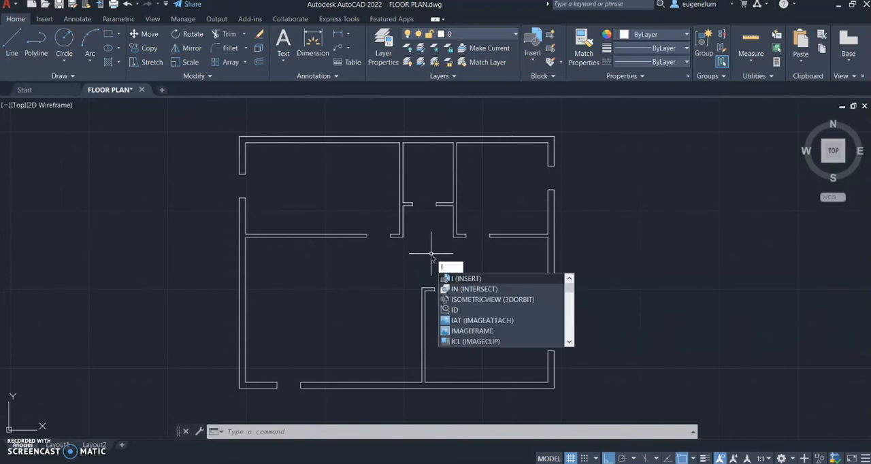
Insert the recent door block at the right jamb of the upper-left room's partition opening with 0° rotation, swinging into the room
key("Return")
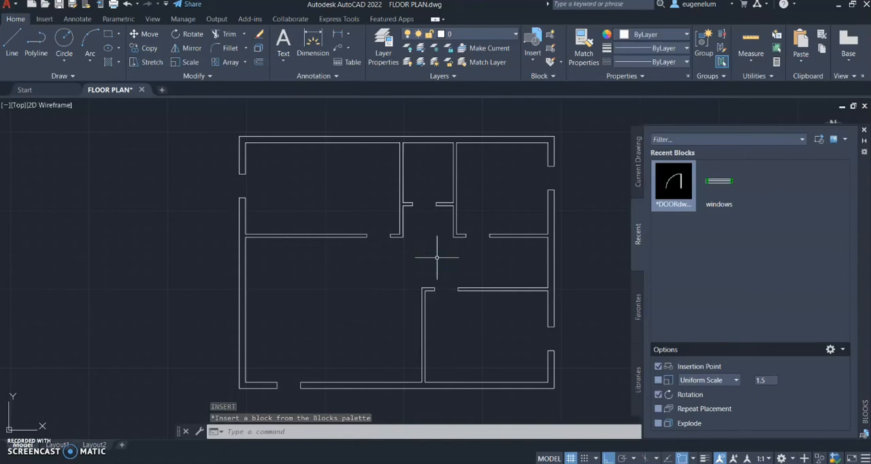
left_click(674, 183)
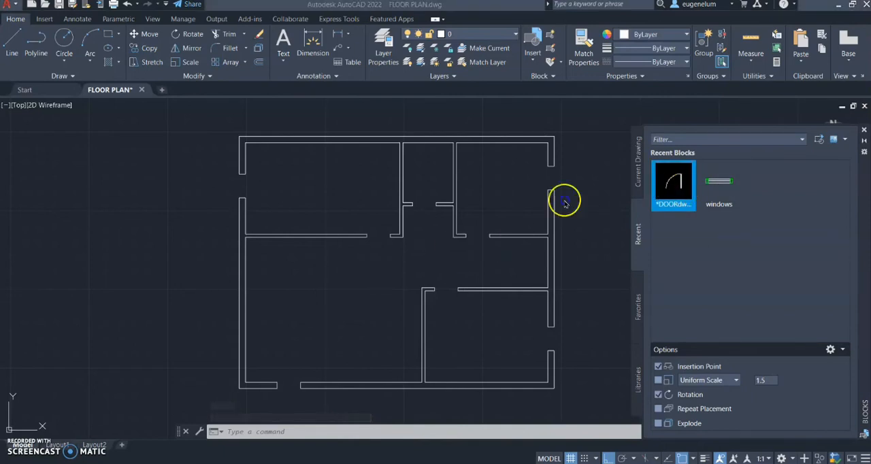
left_click(389, 235)
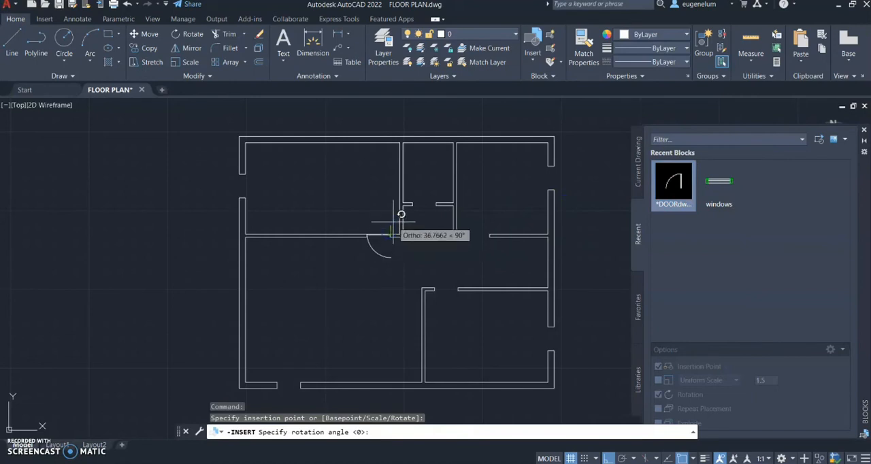
left_click(418, 257)
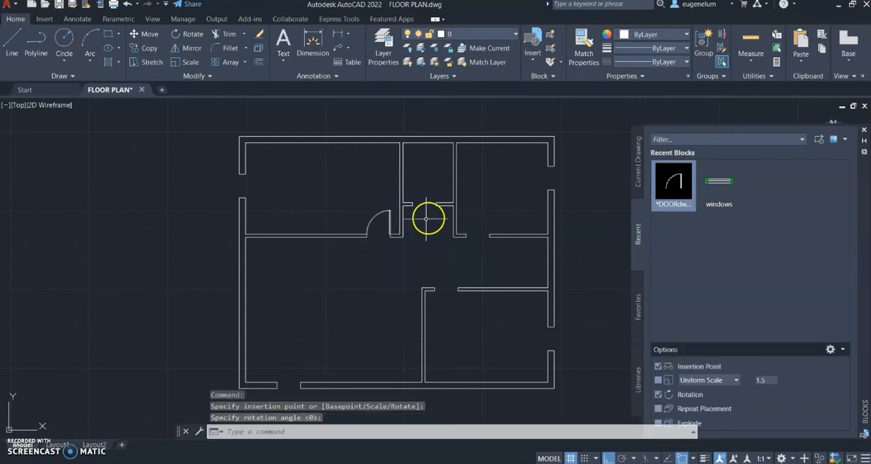
Insert the door block at the left jamb of the upper-middle room's opening, rotated 180° to swing downward across the opening
key("Return")
left_click(669, 176)
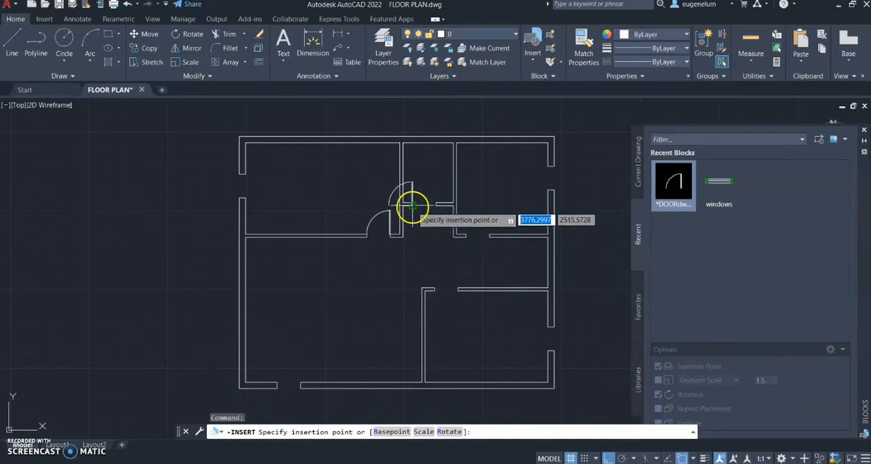
left_click(412, 204)
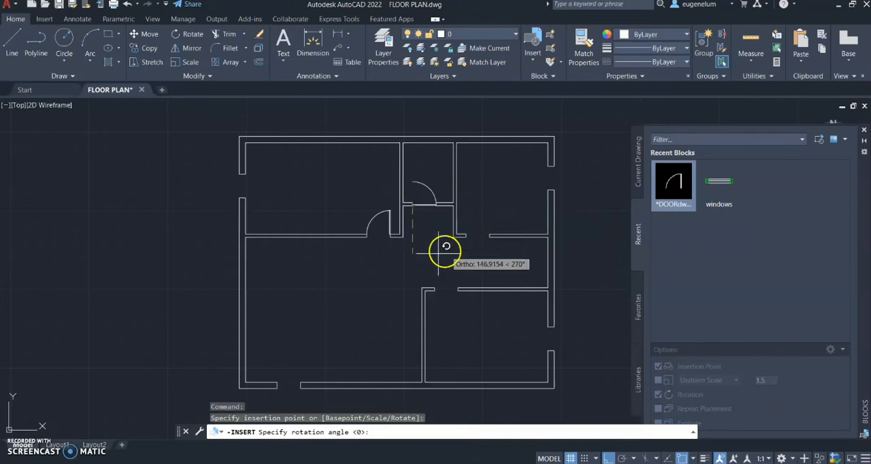
left_click(316, 220)
Insert the door block at the left jamb of the upper-right room's partition opening with 0° rotation
left_click(664, 195)
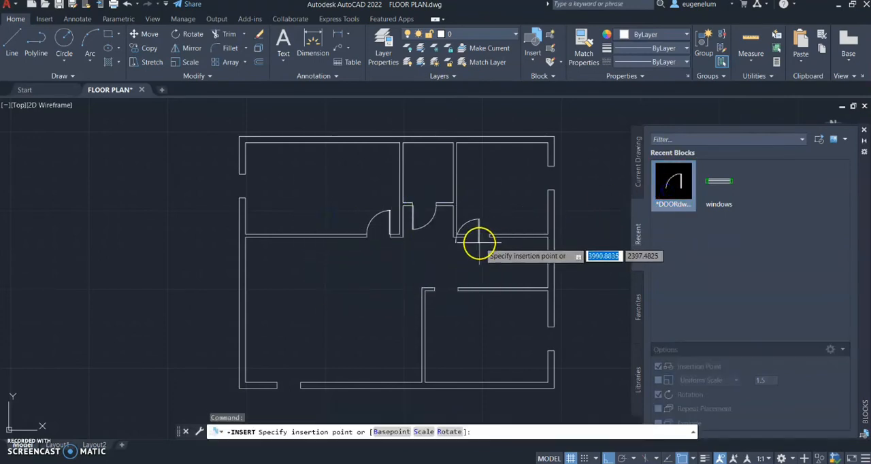
scroll(473, 239, "up", 2)
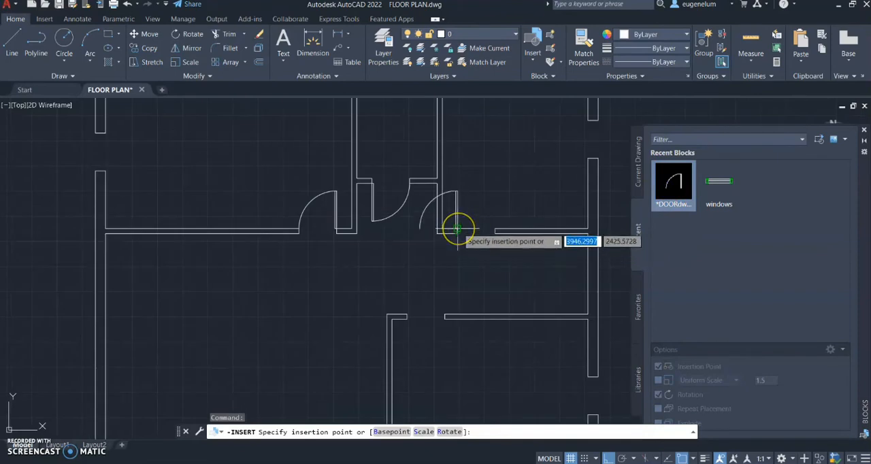
left_click(458, 232)
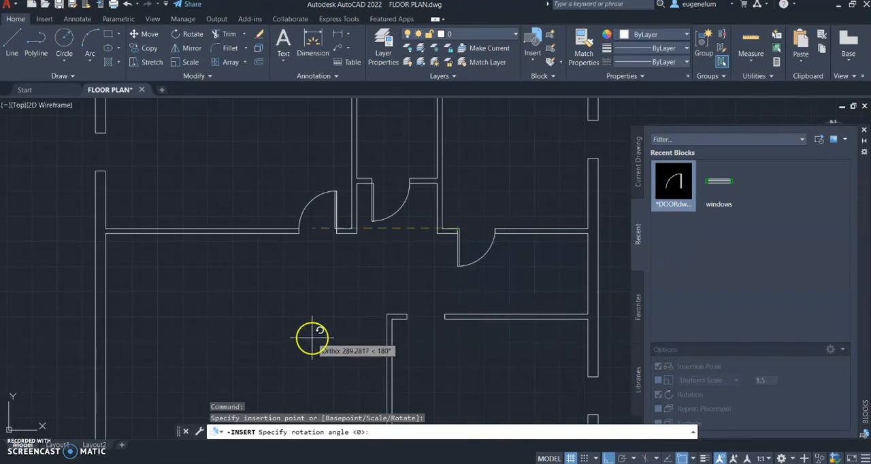
left_click(504, 219)
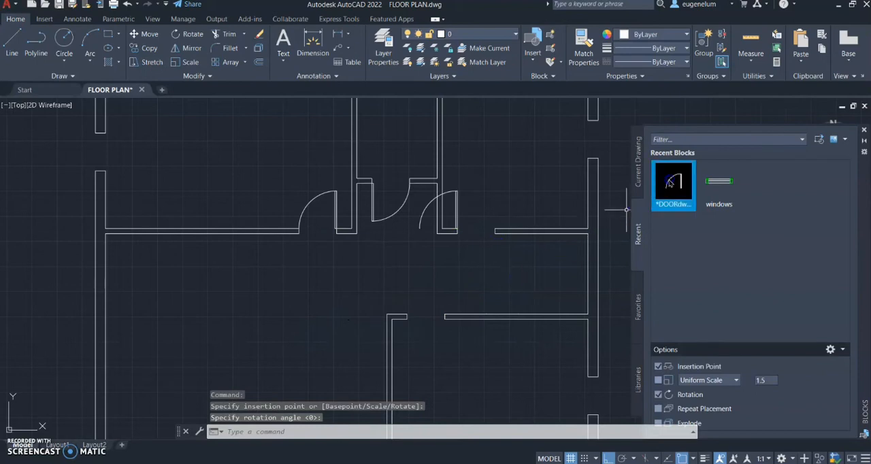
Insert the door block at the left jamb of the lower-right room's top partition opening, rotated 180° to swing into the room
left_click(672, 182)
left_click(407, 316)
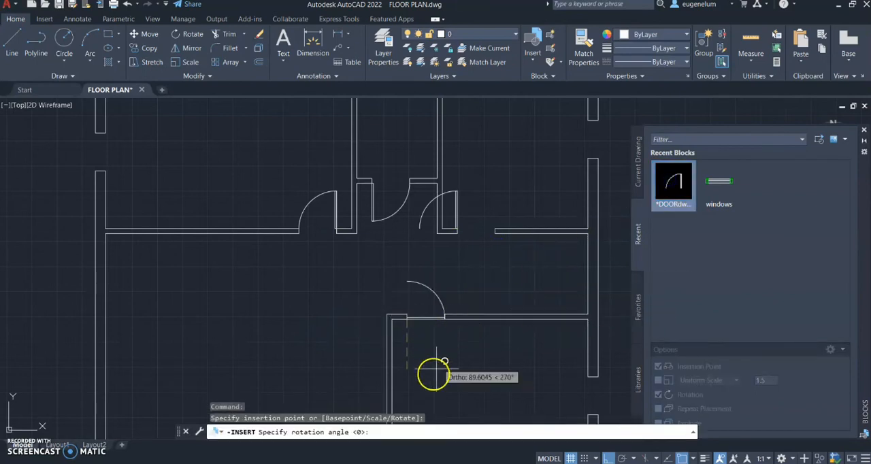
left_click(288, 379)
middle_click_drag(301, 342, 382, 229)
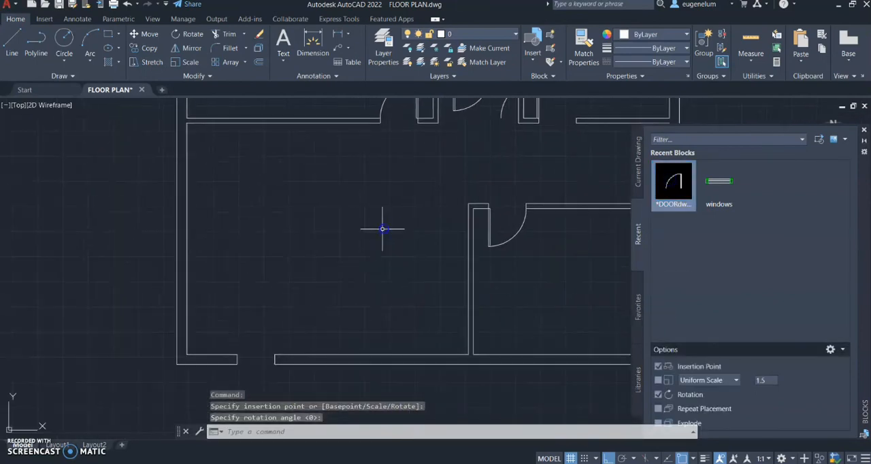
Insert the door block at the left jamb of the bottom outer wall's opening, rotated 180° to swing outside
key("Return")
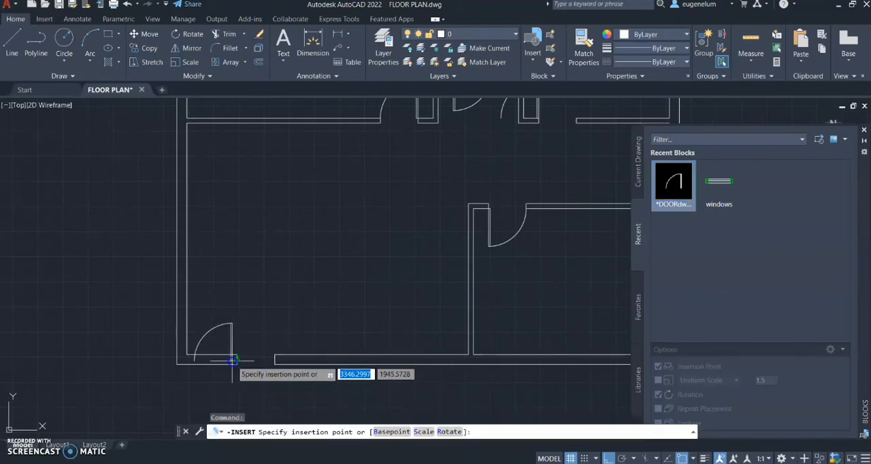
left_click(237, 364)
left_click(143, 412)
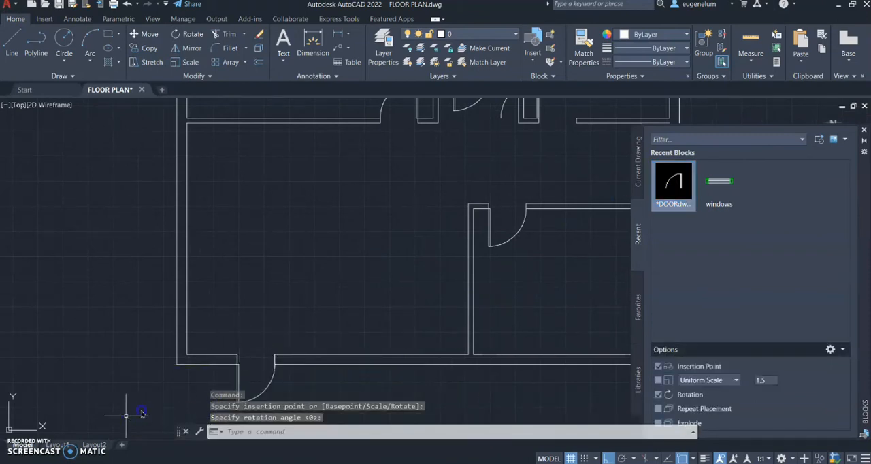
Mirror the upper-right room's door about a vertical line through its hinge jamb so it spans the opening, erasing the source
scroll(383, 244, "down", 5)
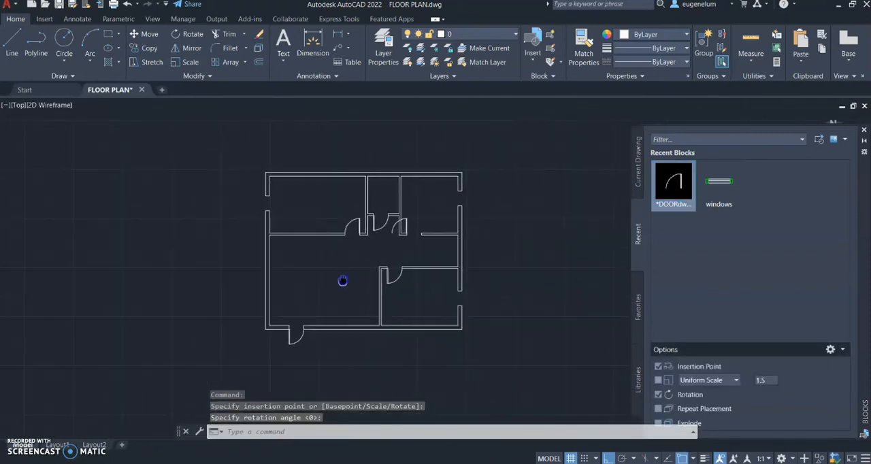
left_click(408, 230)
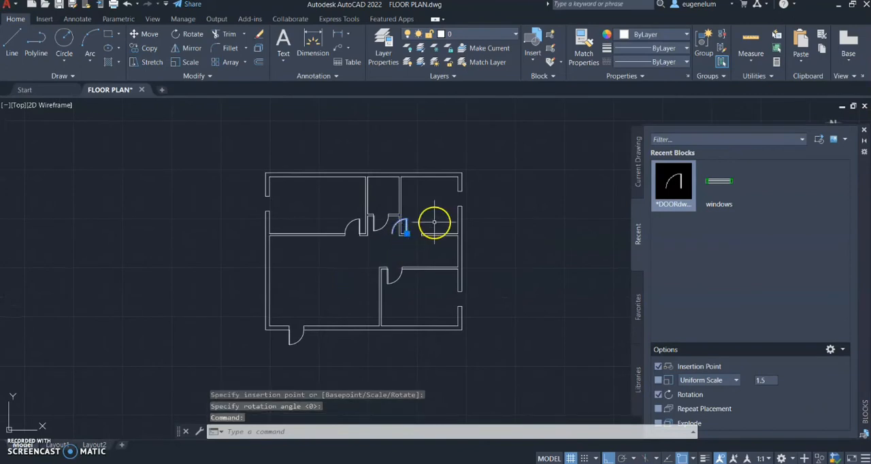
type("mirr")
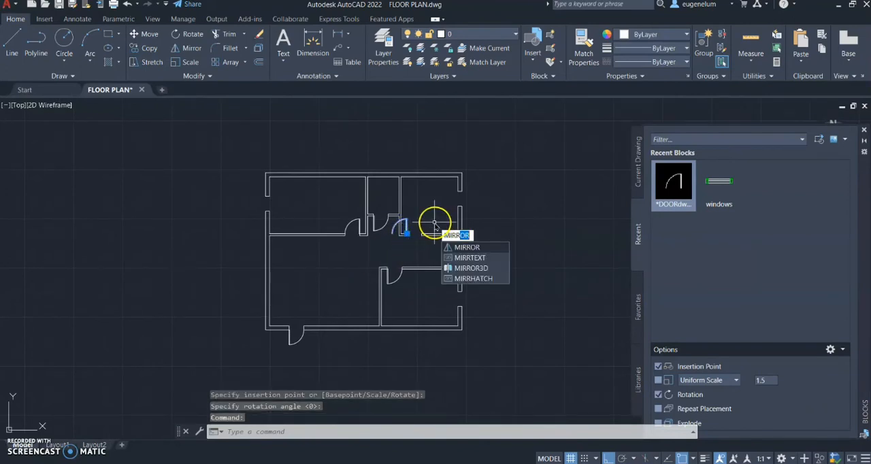
key("Return")
scroll(435, 222, "up", 2)
scroll(435, 222, "up", 4)
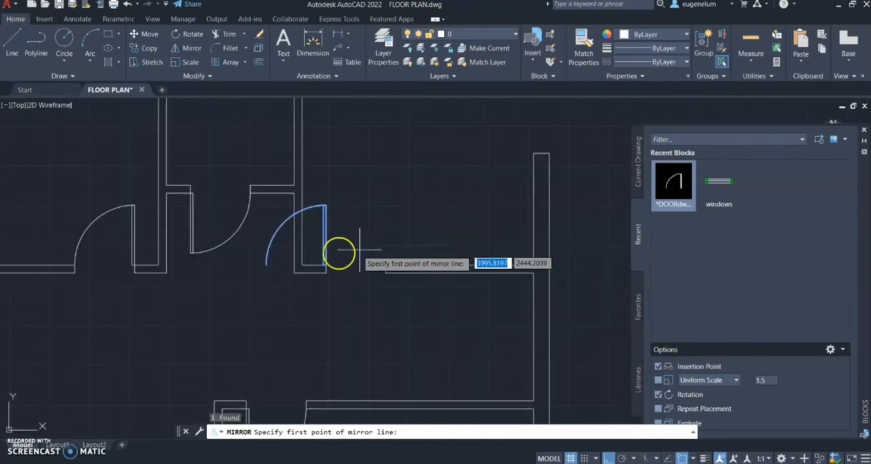
left_click(326, 264)
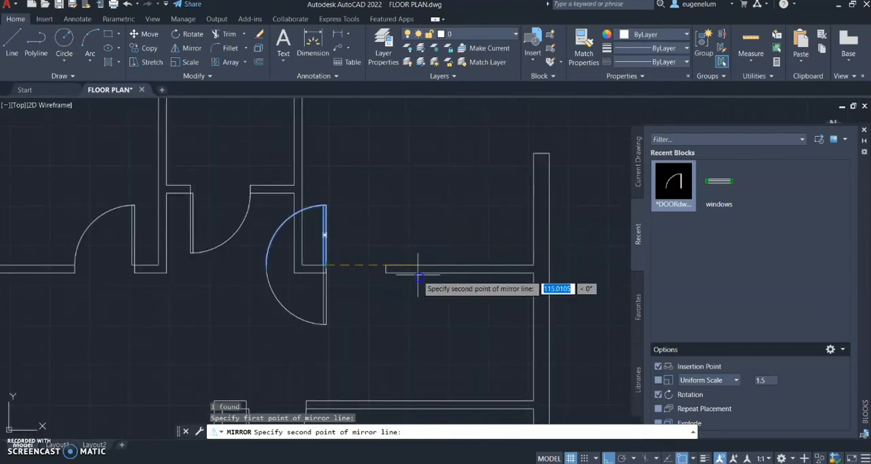
left_click(356, 223)
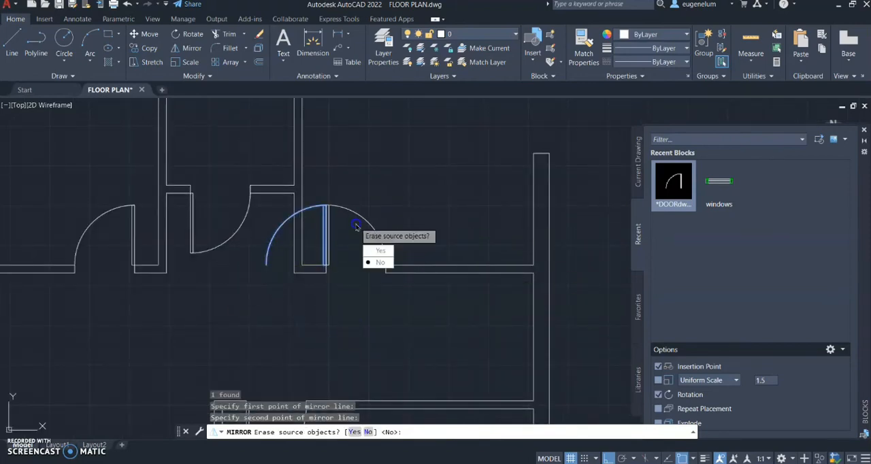
left_click(377, 251)
scroll(330, 219, "down", 3)
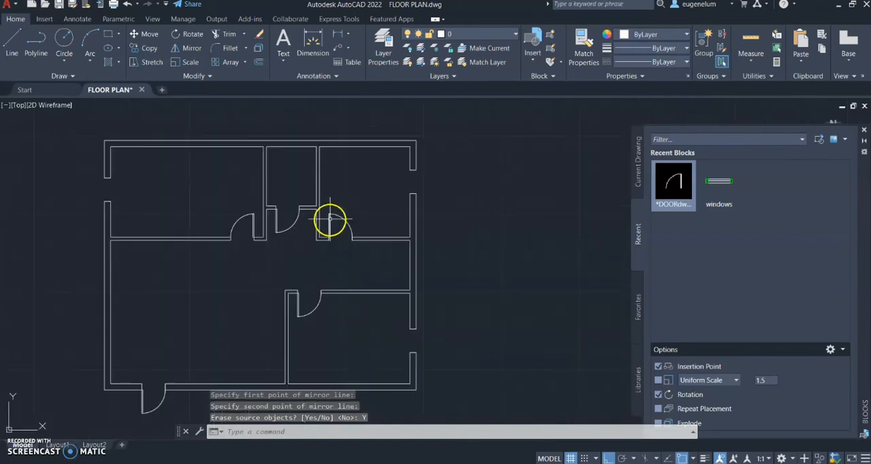
Insert the windows block at the upper jamb of the upper-right room's outer wall opening, rotated 270° to fill it vertically
middle_click_drag(328, 211, 398, 192)
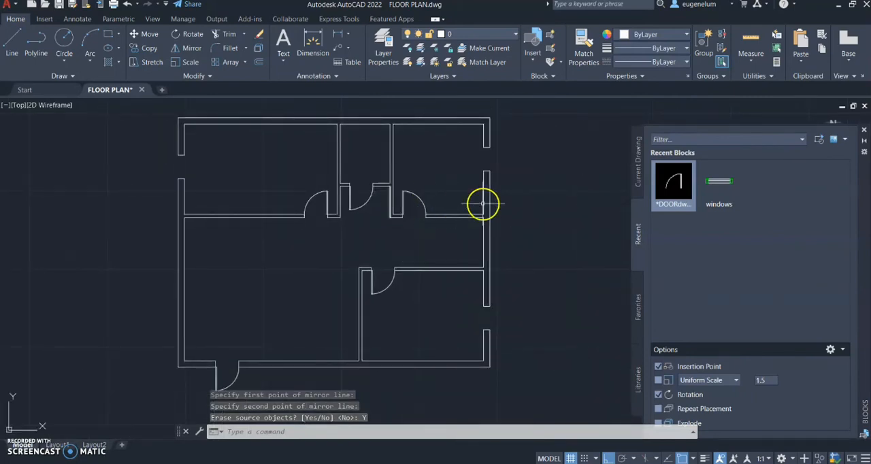
left_click(725, 204)
scroll(497, 171, "up", 3)
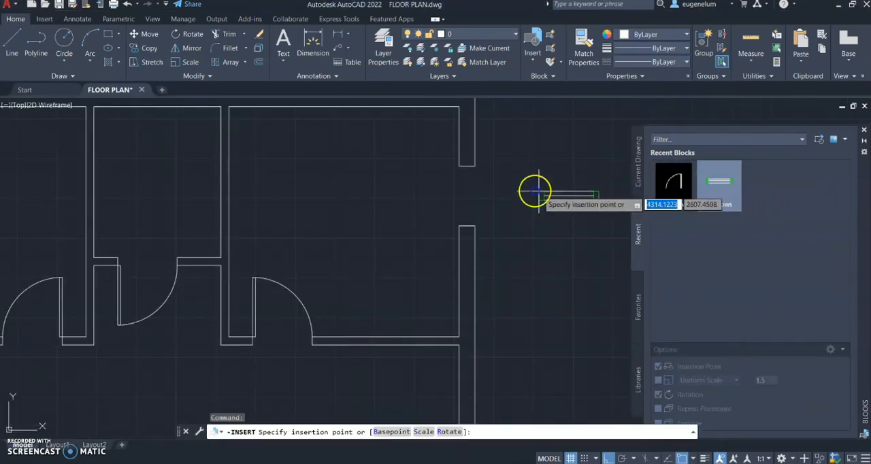
left_click(467, 168)
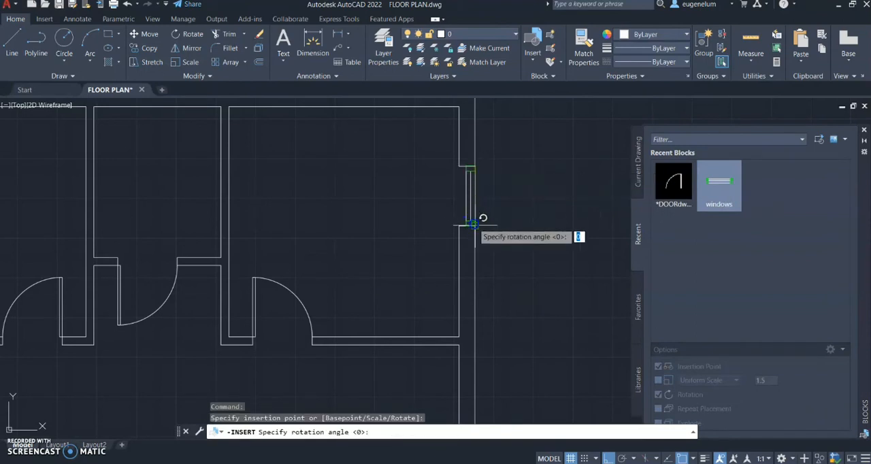
left_click(507, 244)
Insert the windows block at the upper jamb of the lower-right room's outer wall opening, rotated 270°
scroll(507, 244, "down", 2)
middle_click_drag(522, 286, 525, 174)
middle_click_drag(565, 264, 545, 169)
left_click(712, 202)
left_click(669, 205)
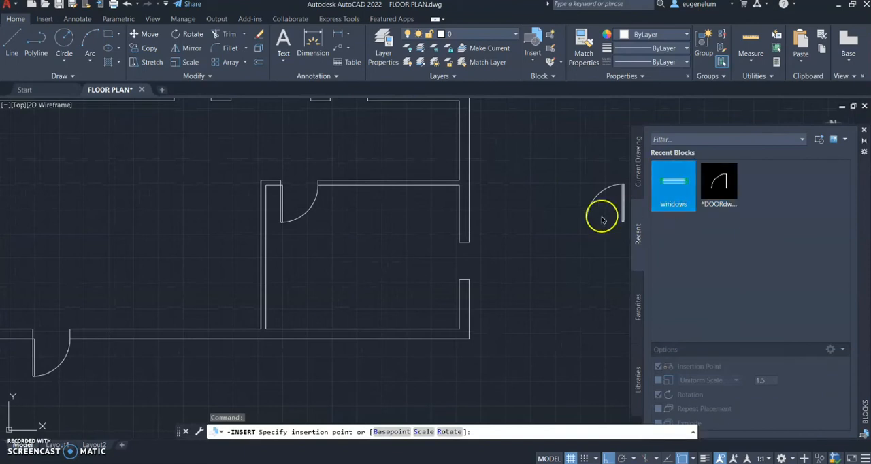
scroll(473, 253, "up", 2)
left_click(470, 265)
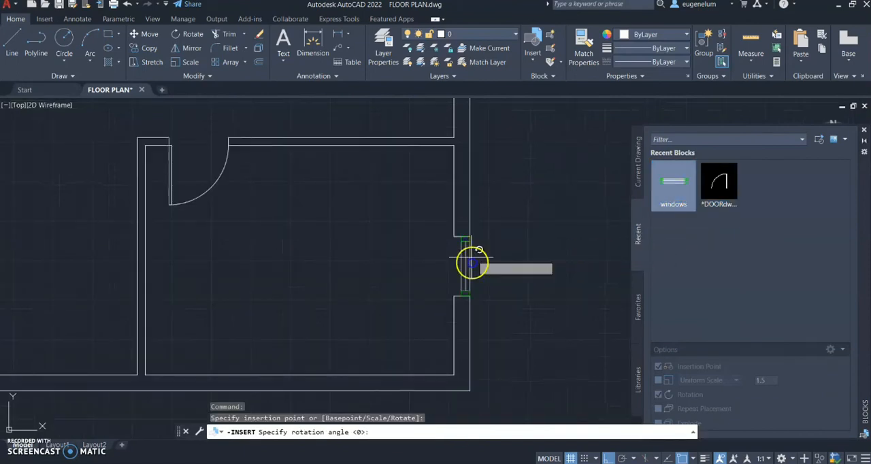
left_click(469, 298)
Insert the windows block in the upper-left room's outer wall opening, rotated 270°, and close the Blocks palette
scroll(459, 293, "down", 5)
middle_click_drag(371, 257, 525, 243)
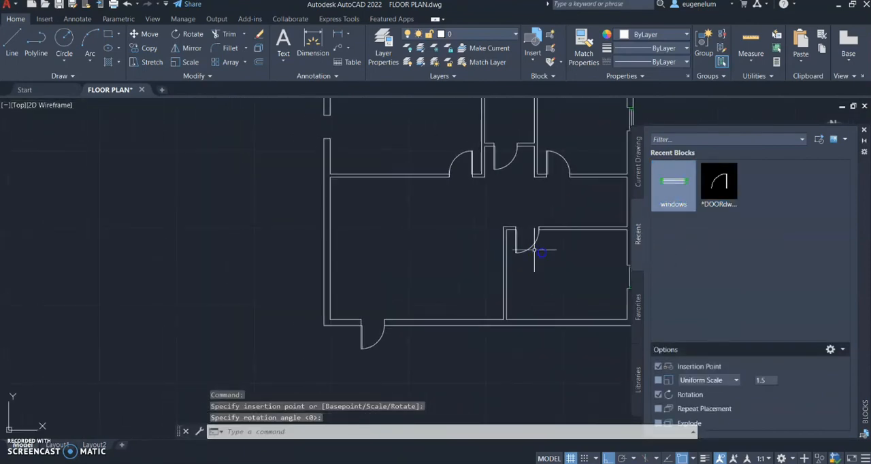
middle_click_drag(405, 161, 461, 284)
left_click(674, 184)
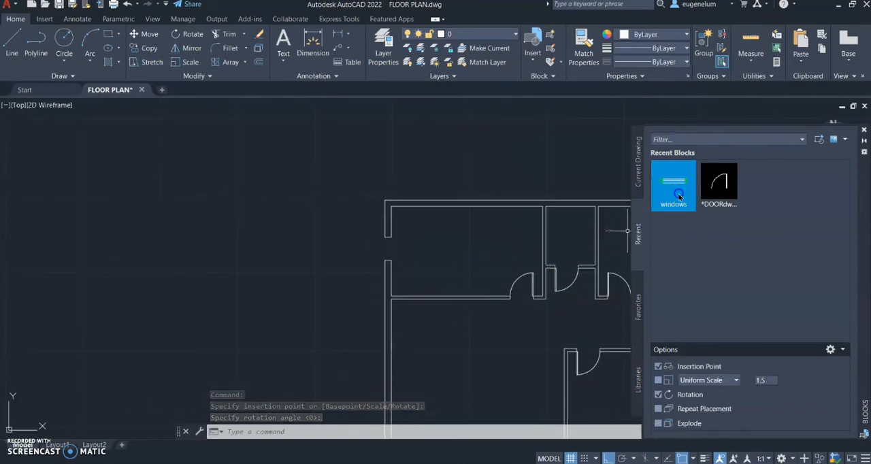
scroll(383, 243, "up", 4)
left_click(405, 233)
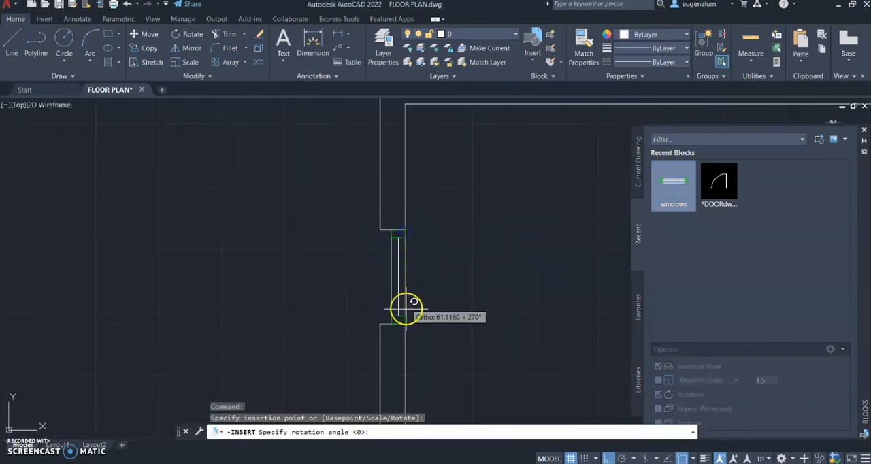
left_click(402, 321)
scroll(441, 289, "down", 8)
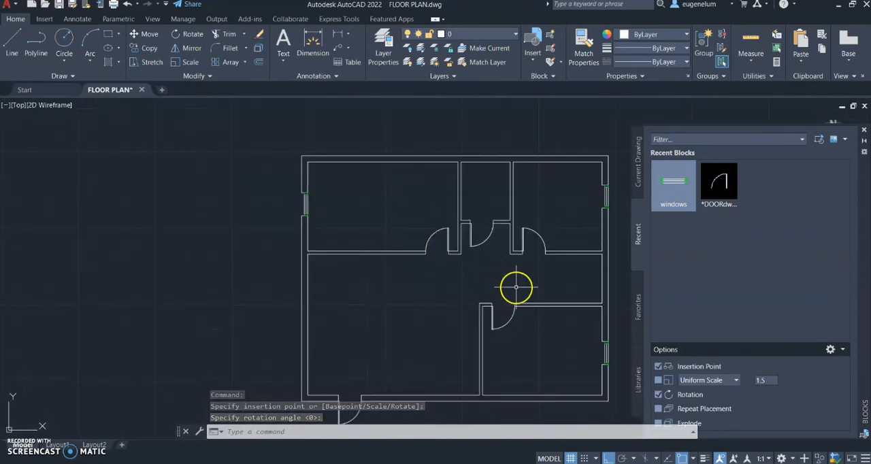
middle_click_drag(568, 230, 517, 202)
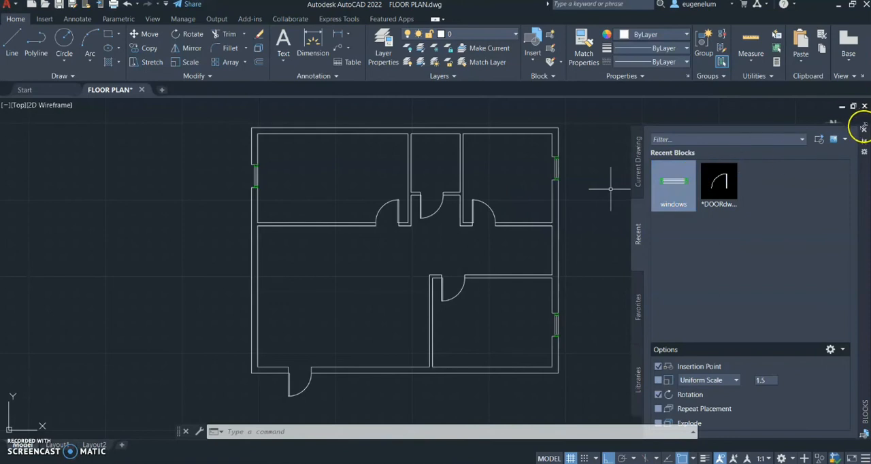
left_click(864, 129)
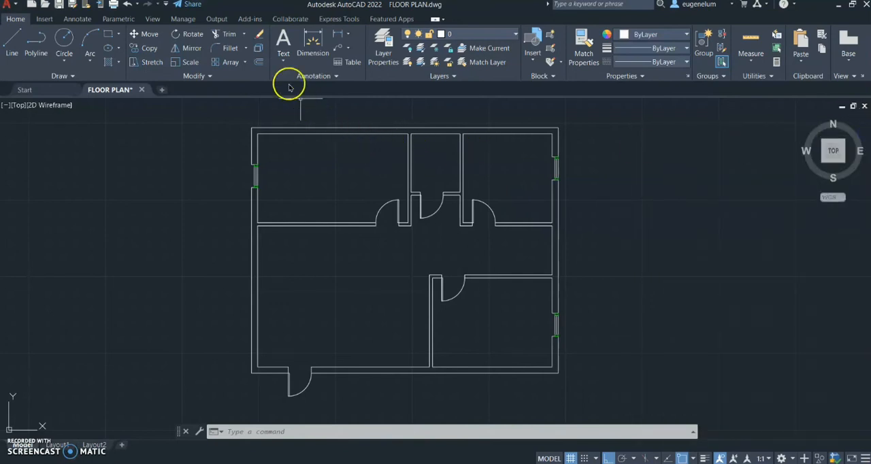
Add the single-line text "BEDROOM" in the upper-left room with a height of 20 and 0° rotation
left_click(284, 62)
left_click(293, 101)
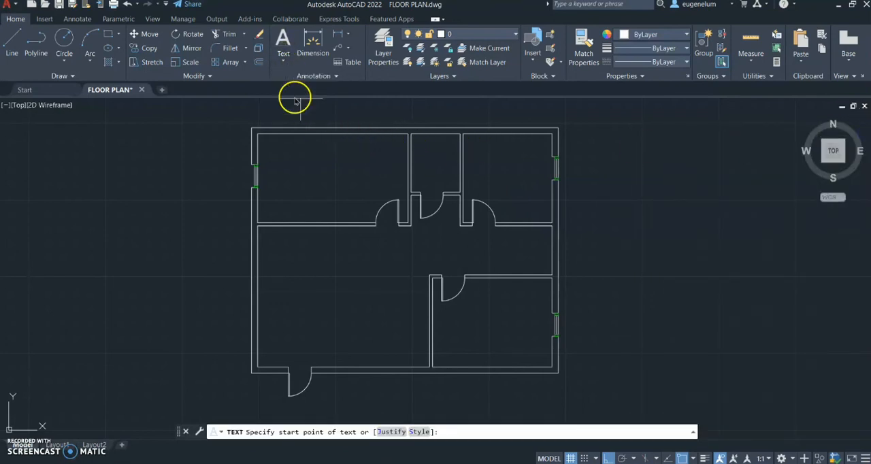
left_click(294, 175)
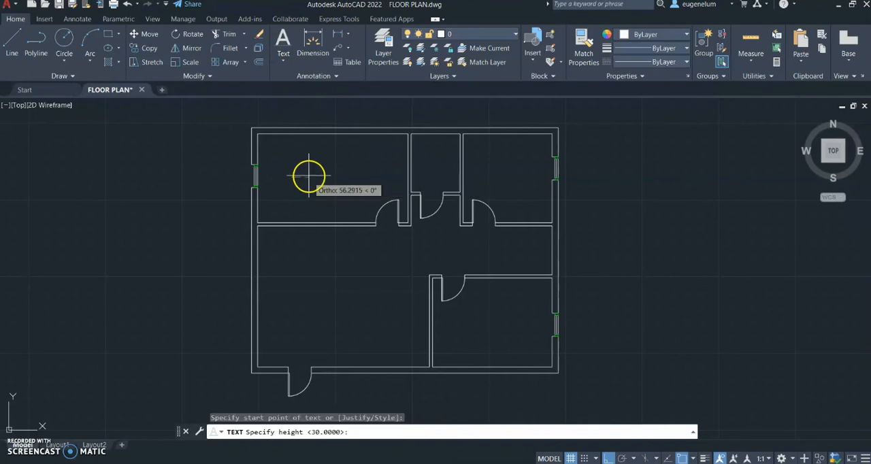
type("20")
key("Return")
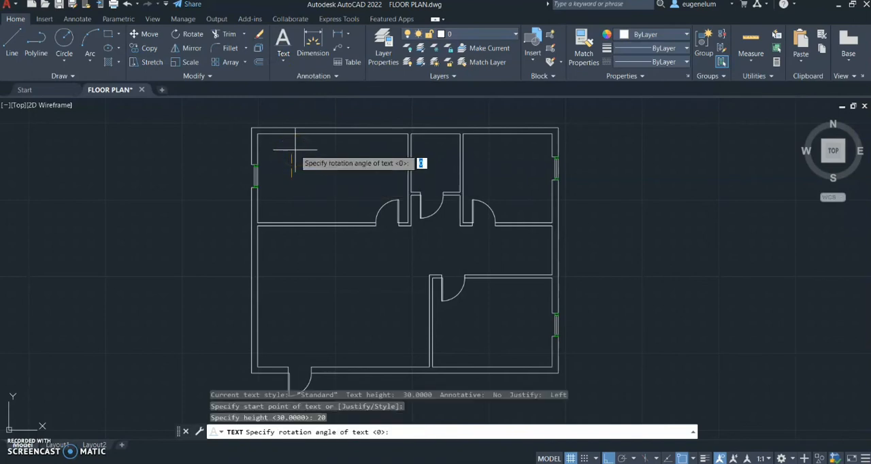
left_click(339, 178)
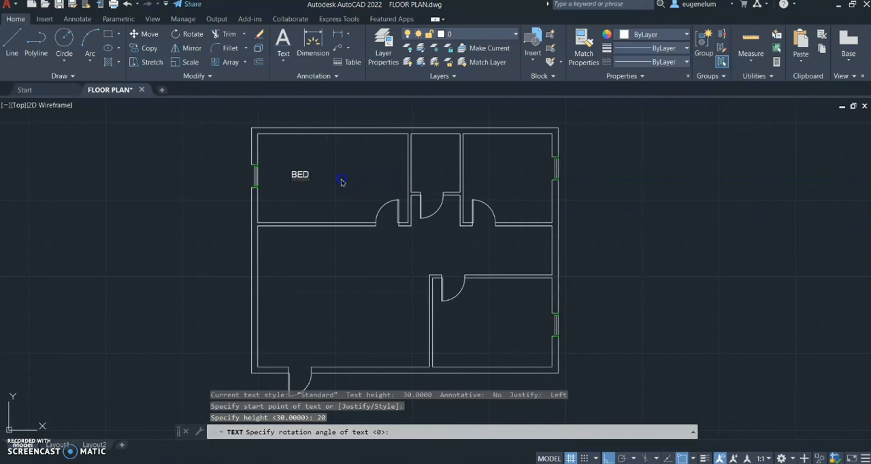
type("BEDROOM")
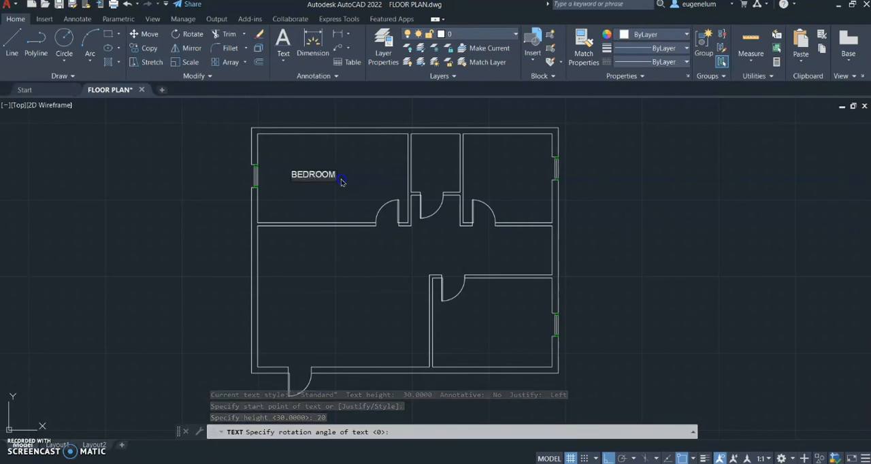
left_click(344, 195)
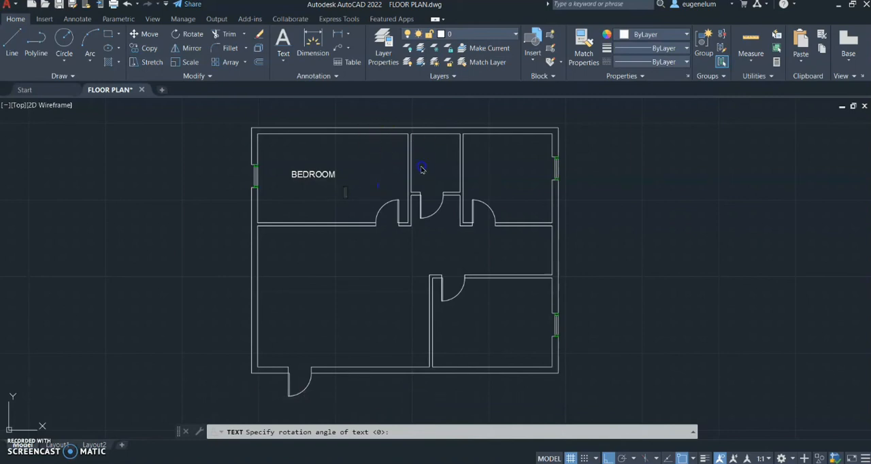
key("Return")
key("Return")
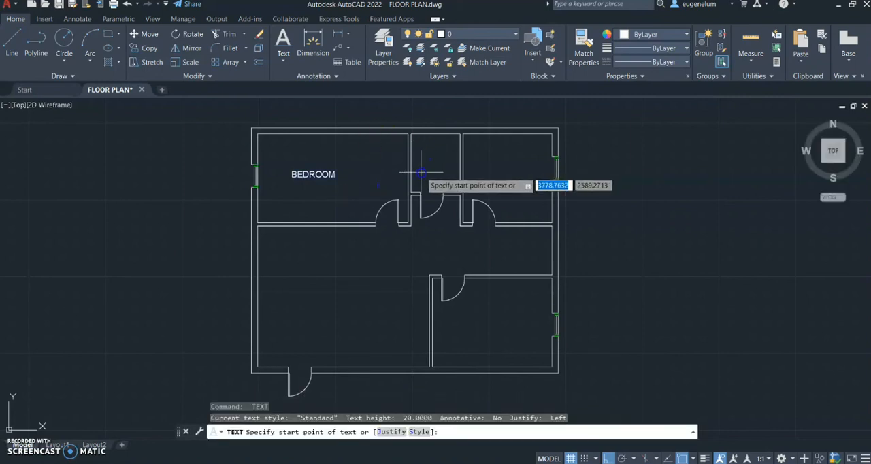
scroll(423, 172, "up", 2)
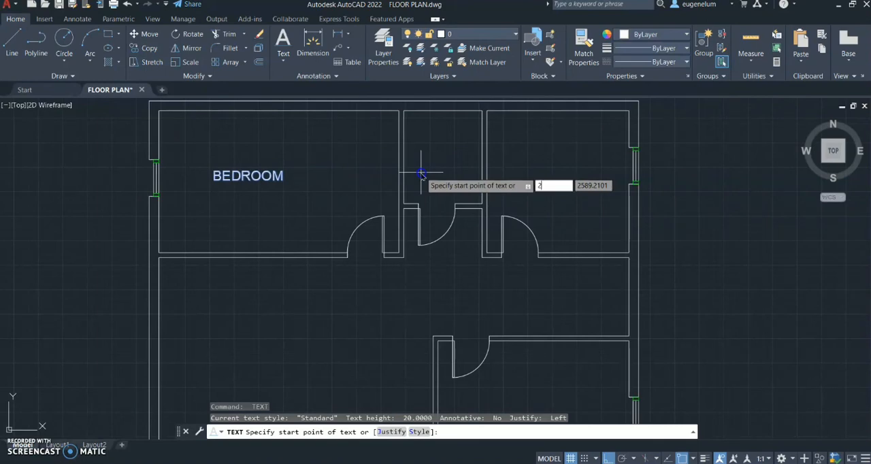
key("Escape")
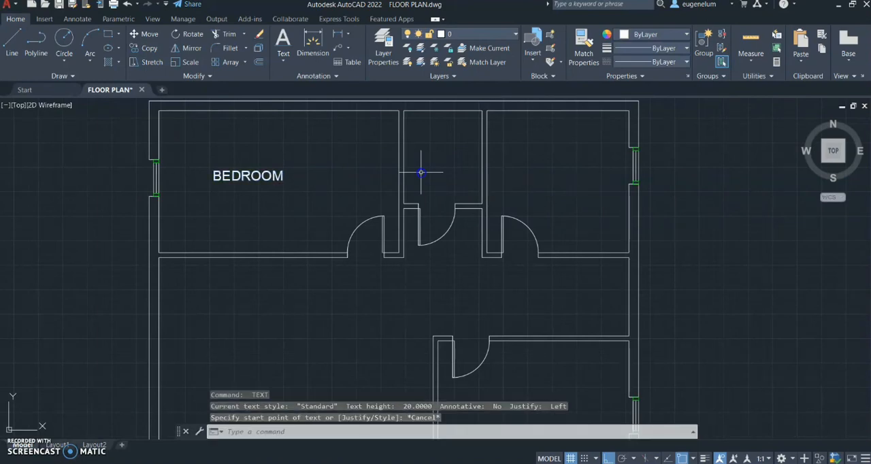
Add the single-line text "TOILET" in the upper-middle room with a height of 20 and 0° rotation
key("Return")
left_click(421, 171)
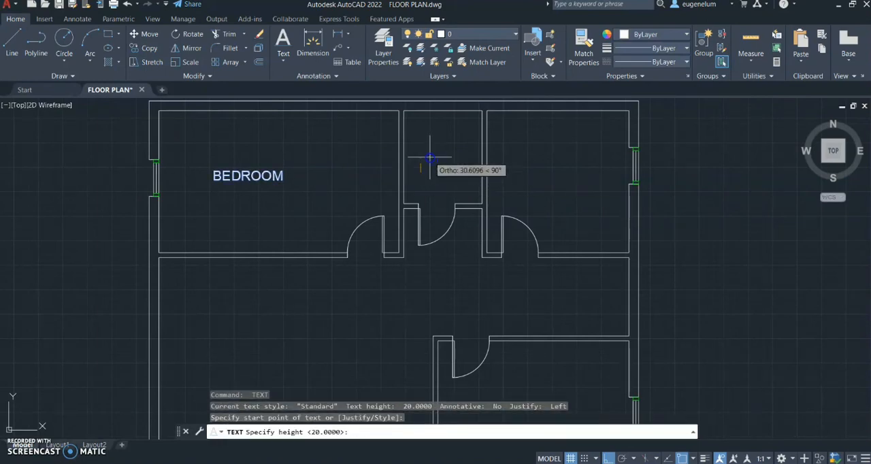
type("20")
key("Return")
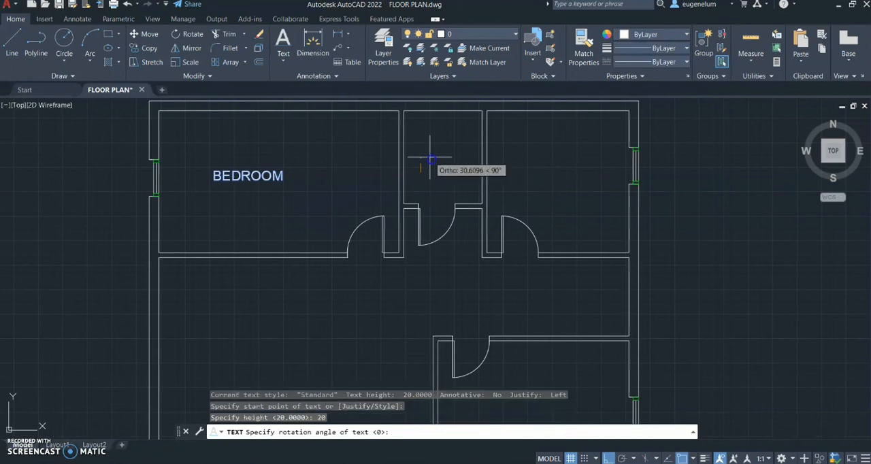
key("Return")
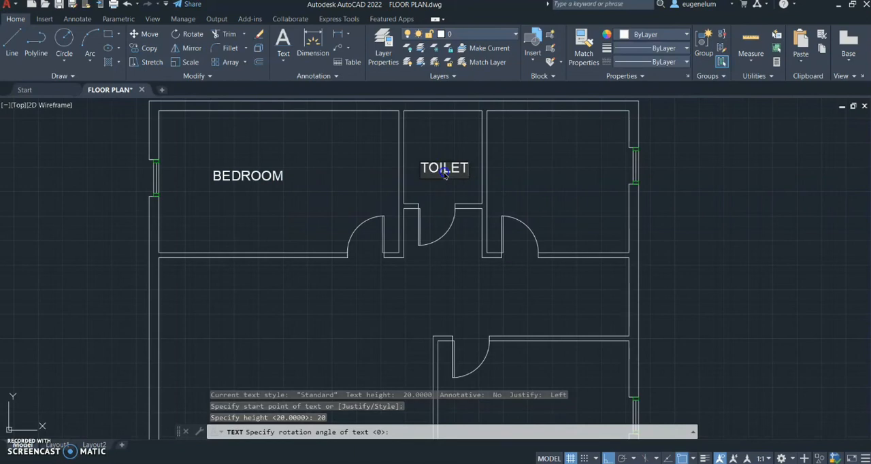
left_click(529, 167)
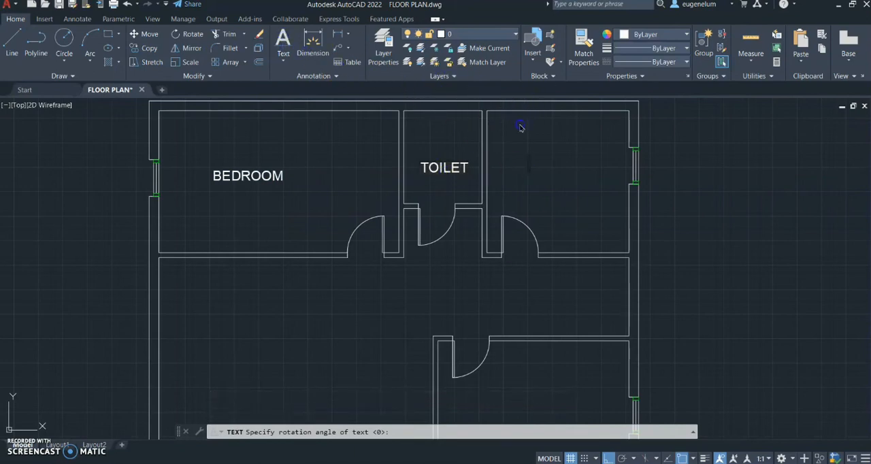
middle_click_drag(530, 134, 483, 141)
key("Return")
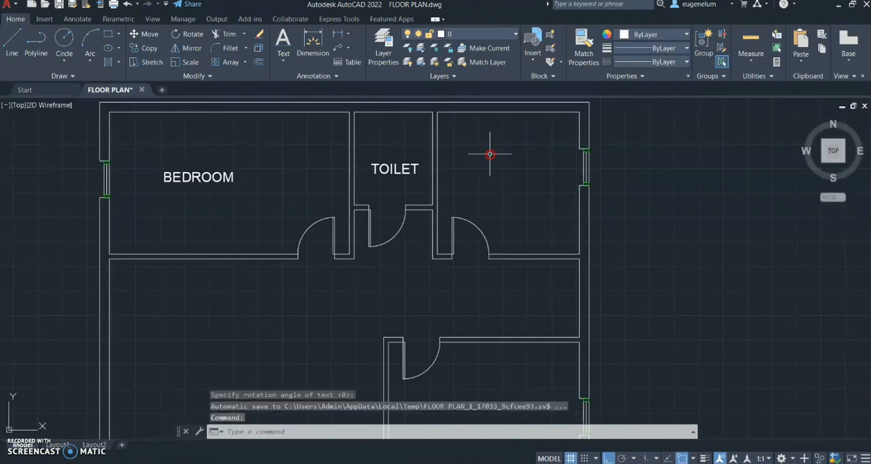
Add the single-line text "BEDROOM 2" in the upper-right room with a height of 20 and 0° rotation
key("Return")
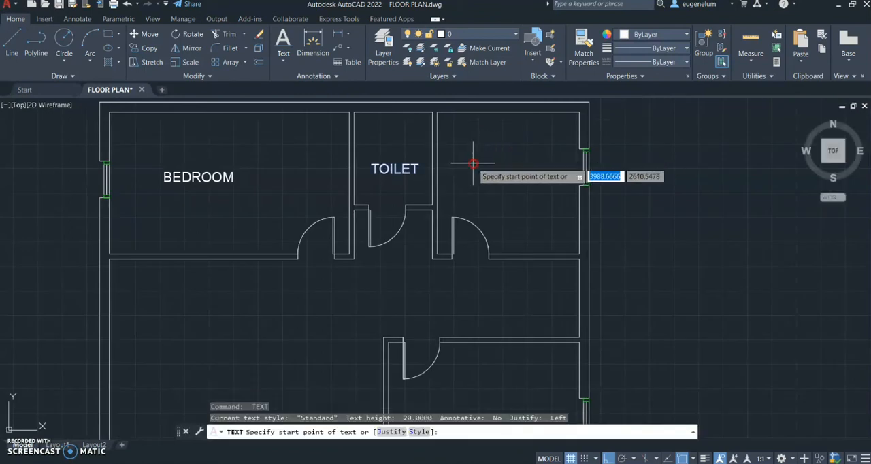
left_click(471, 163)
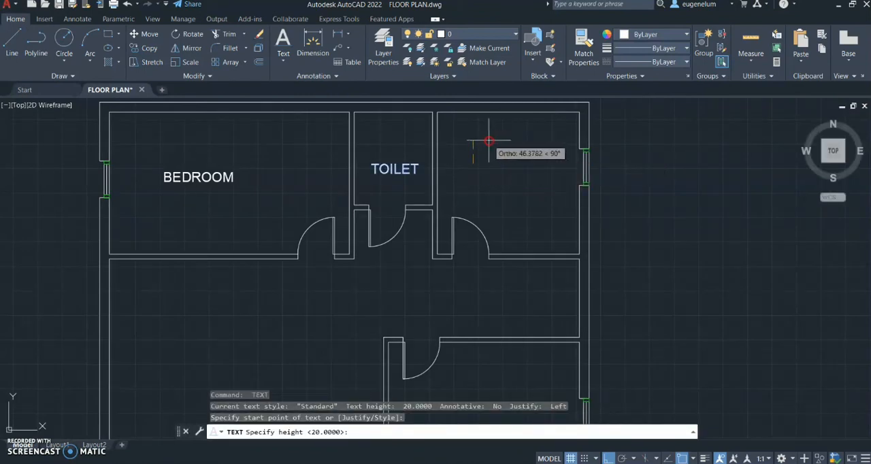
type("20")
key("Return")
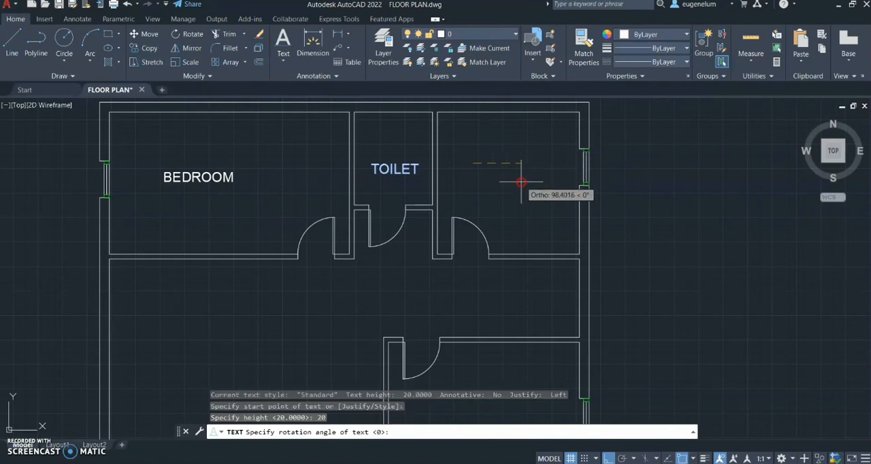
key("Return")
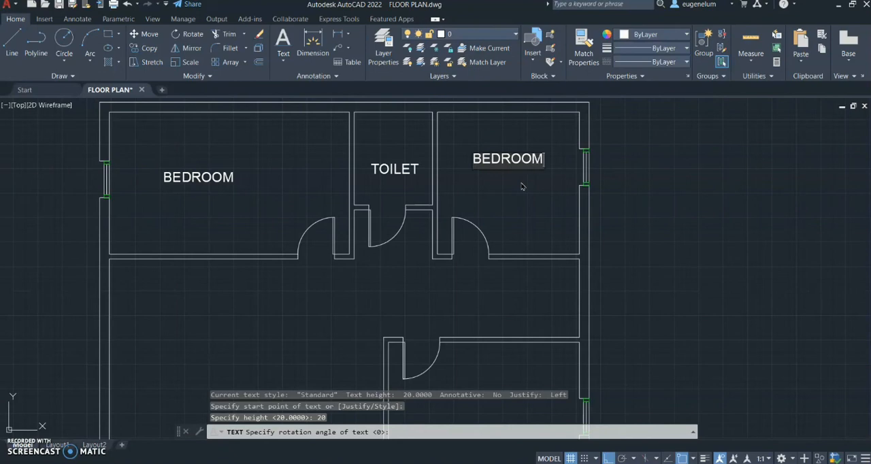
type("BEDROOM 2")
key("Return")
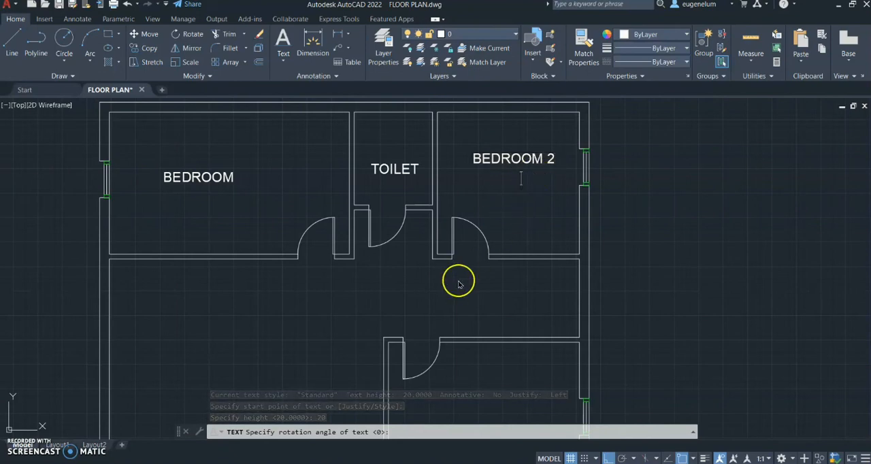
scroll(459, 295, "down", 2)
key("Return")
Add the single-line text "KITCHEN" in the lower-right room with a height of 20 and 0° rotation
scroll(428, 312, "up", 2)
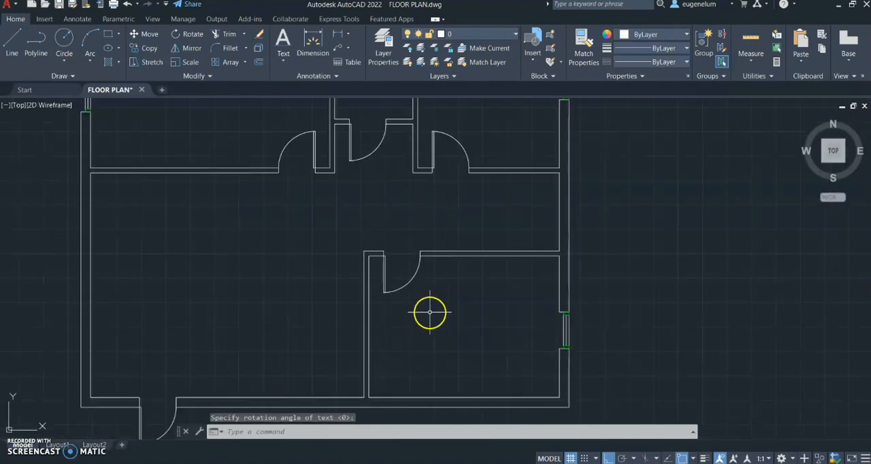
key("Return")
left_click(420, 340)
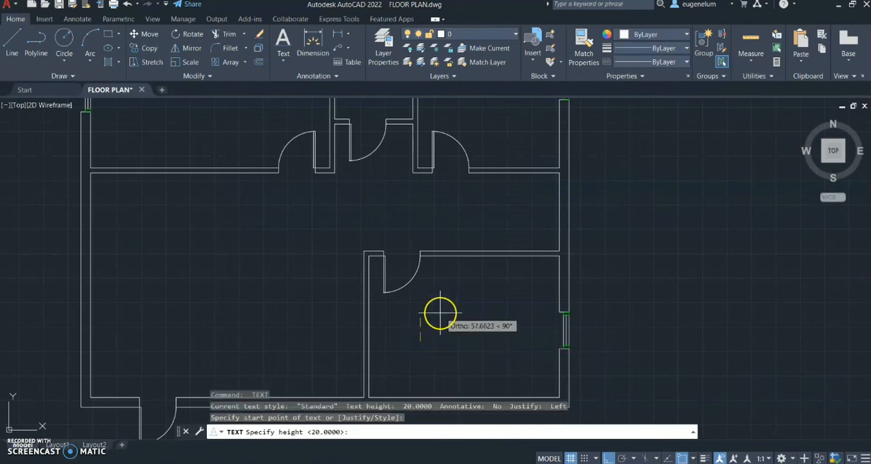
type("20")
key("Return")
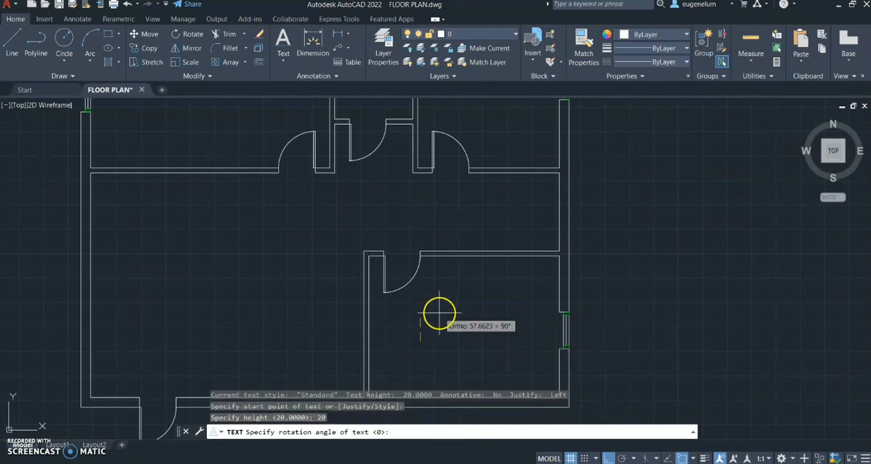
key("Return")
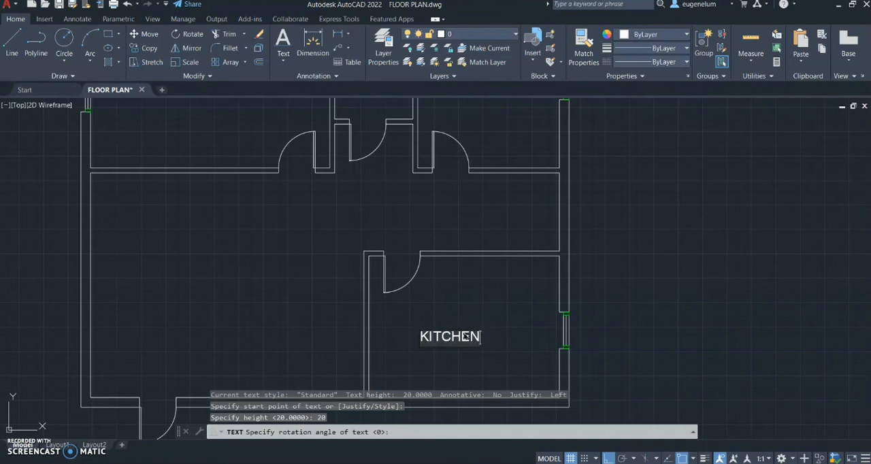
left_click(395, 322)
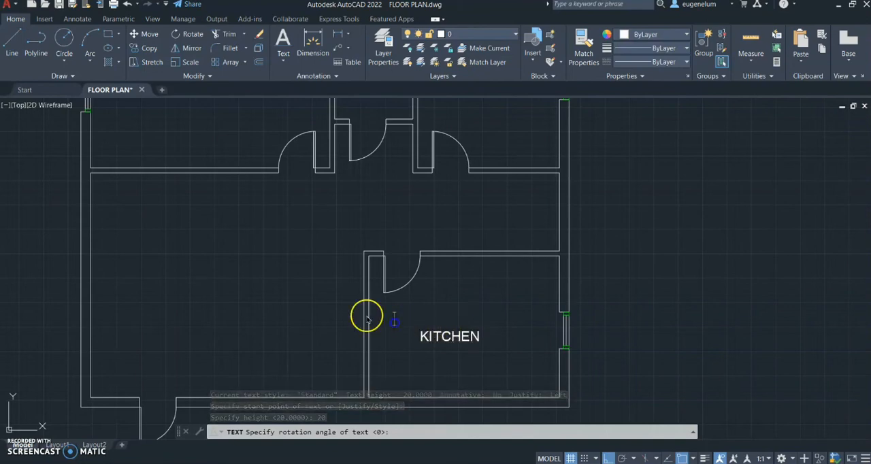
key("Return")
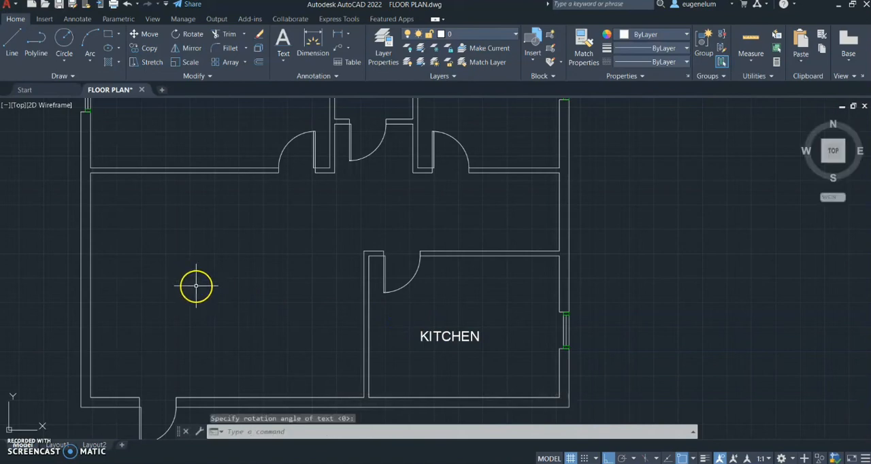
Add the single-line text "LIVING ROOM" in the large lower-left room with a height of 20 and 0° rotation
key("Return")
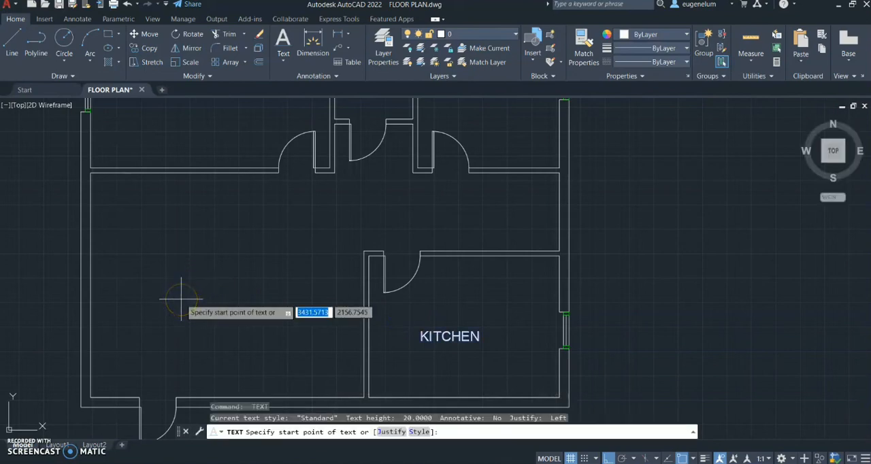
left_click(180, 299)
type("20")
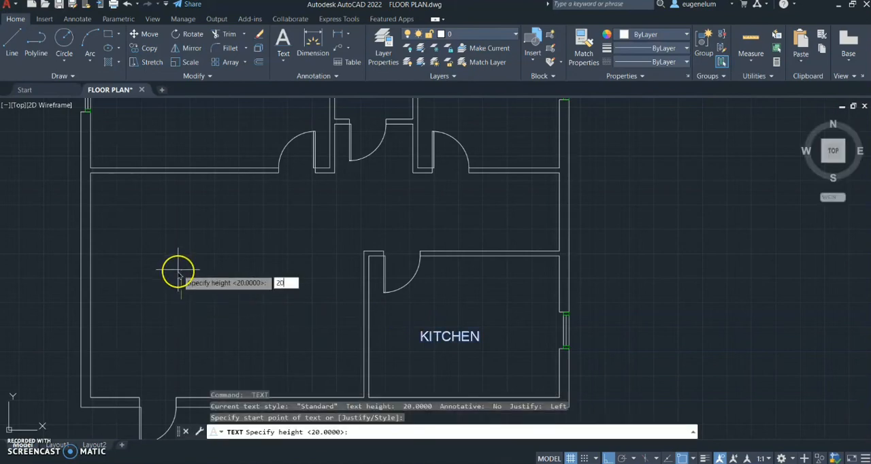
key("Return")
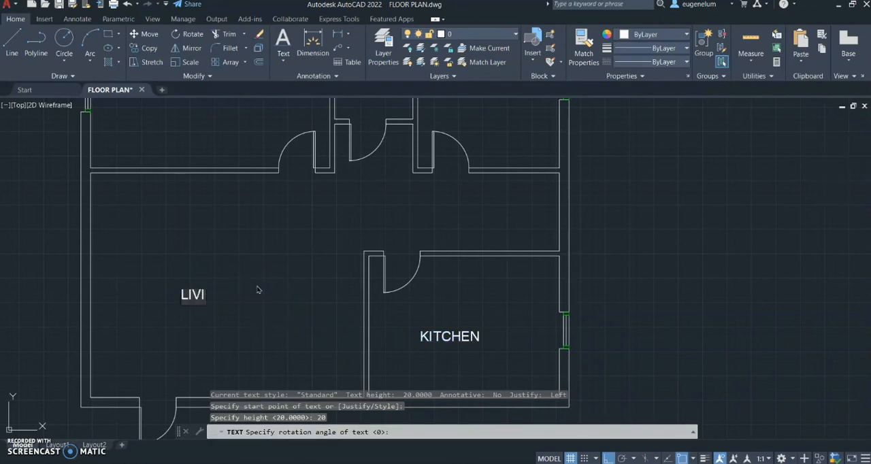
type("OM")
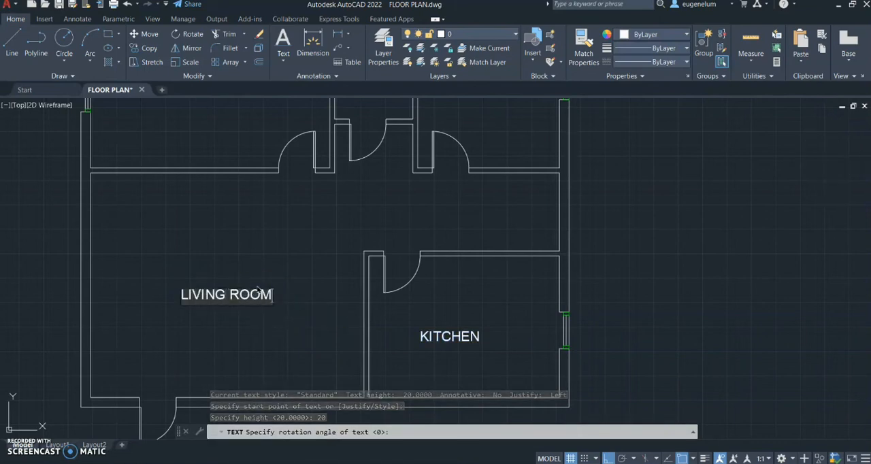
left_click(256, 286)
scroll(276, 258, "down", 2)
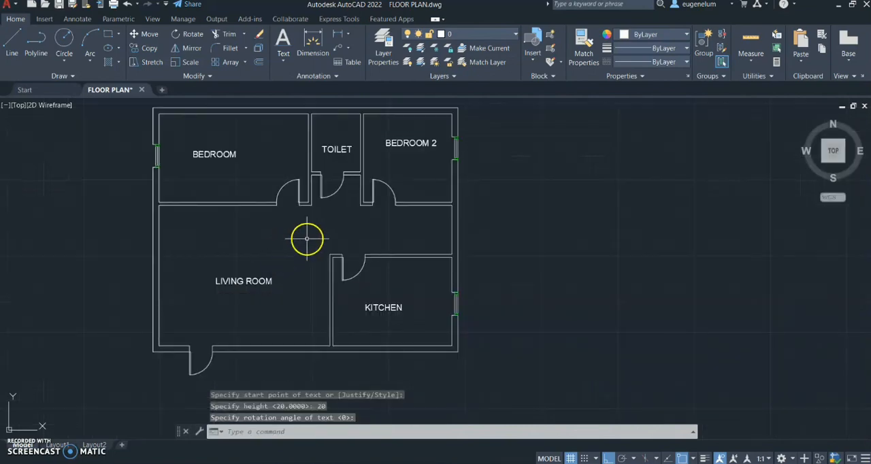
middle_click_drag(307, 239, 299, 254)
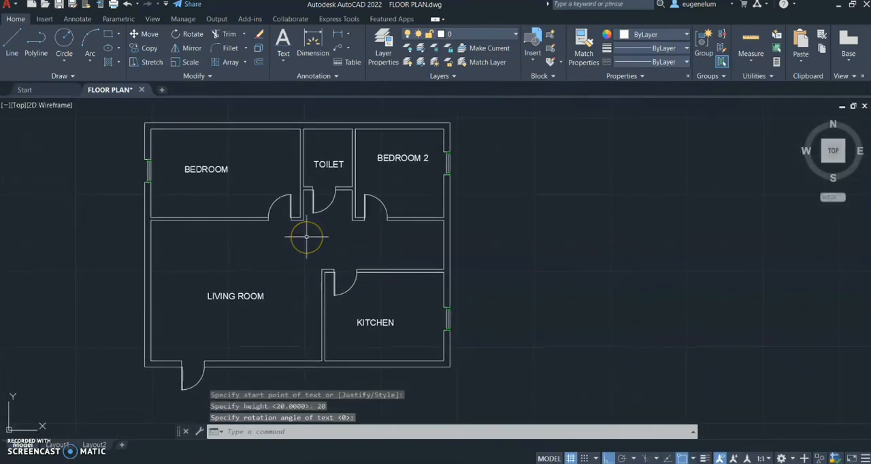